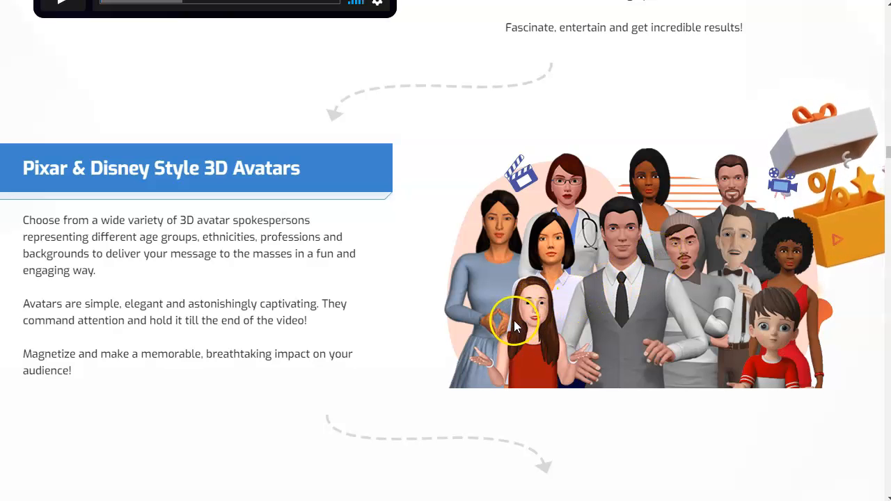
# Review the AvatarBuilder sales page sections on 3D avatars, video templates, Smart Scene Creator, logo mapping, video mockups and target users
pyautogui.scroll(-6, 513, 320)
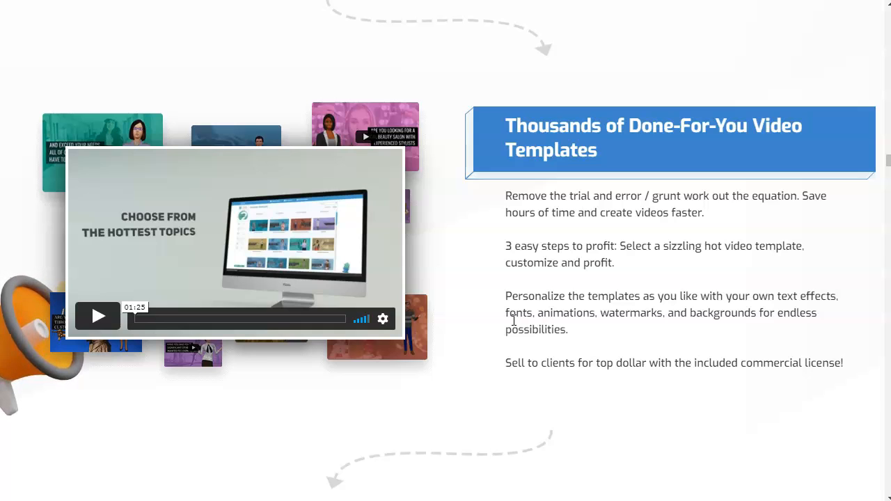
pyautogui.scroll(-1, 513, 321)
pyautogui.click(571, 298)
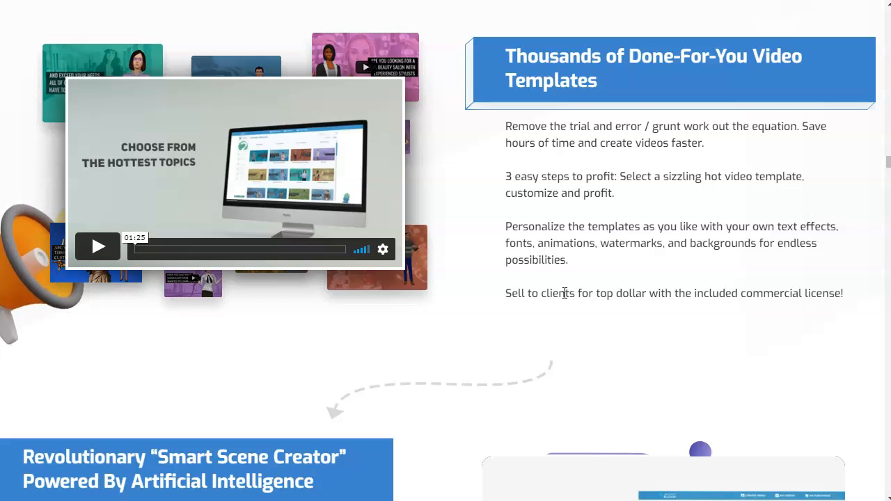
pyautogui.scroll(-8, 565, 293)
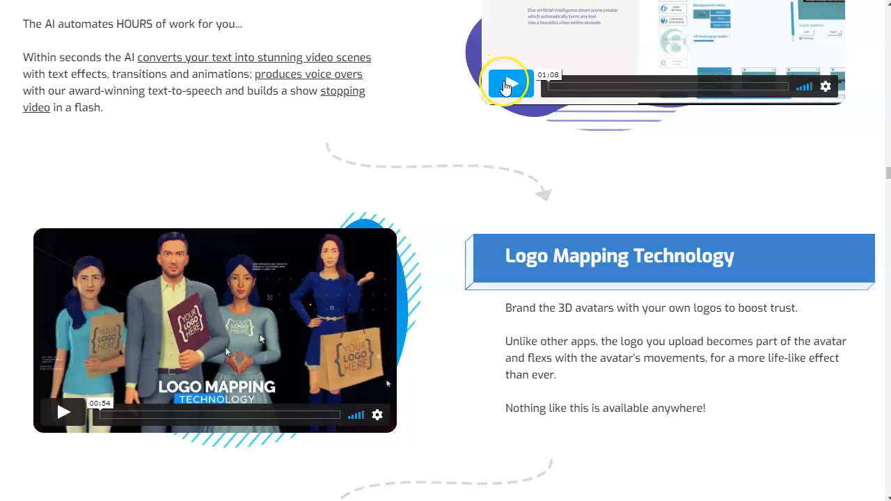
pyautogui.scroll(2, 550, 90)
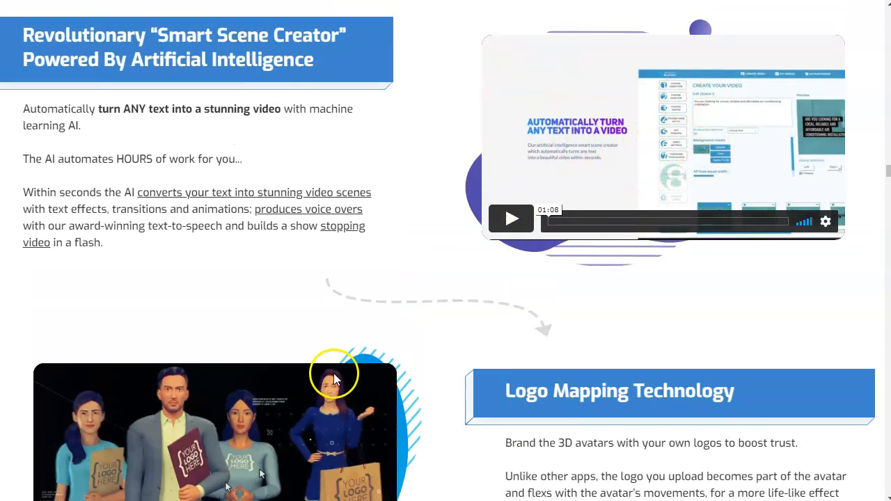
pyautogui.scroll(-3, 334, 375)
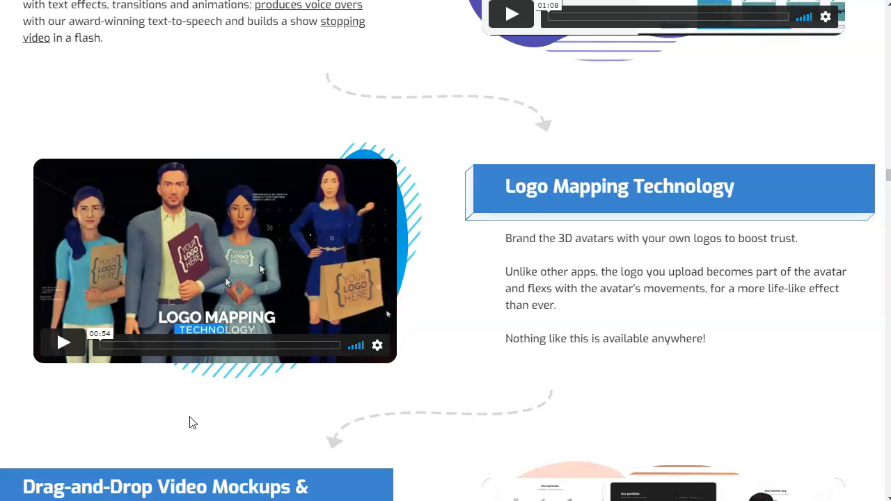
pyautogui.scroll(-5, 192, 423)
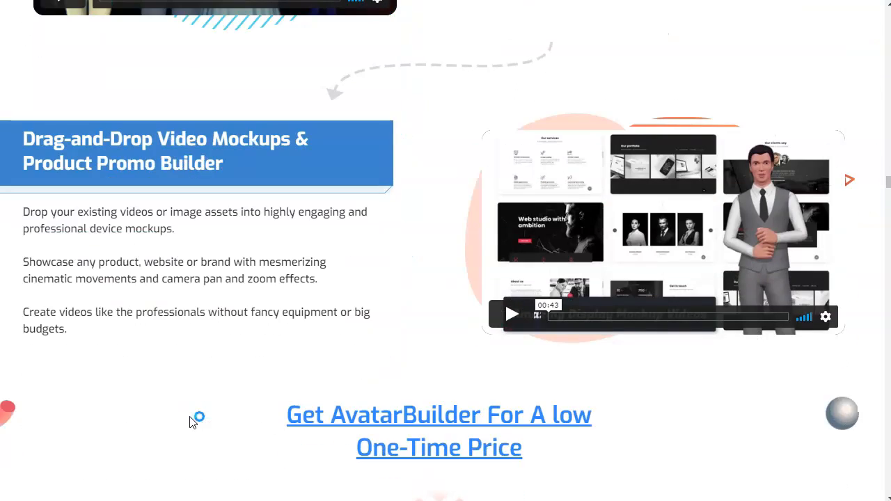
pyautogui.scroll(-6, 193, 423)
pyautogui.scroll(-15, 190, 420)
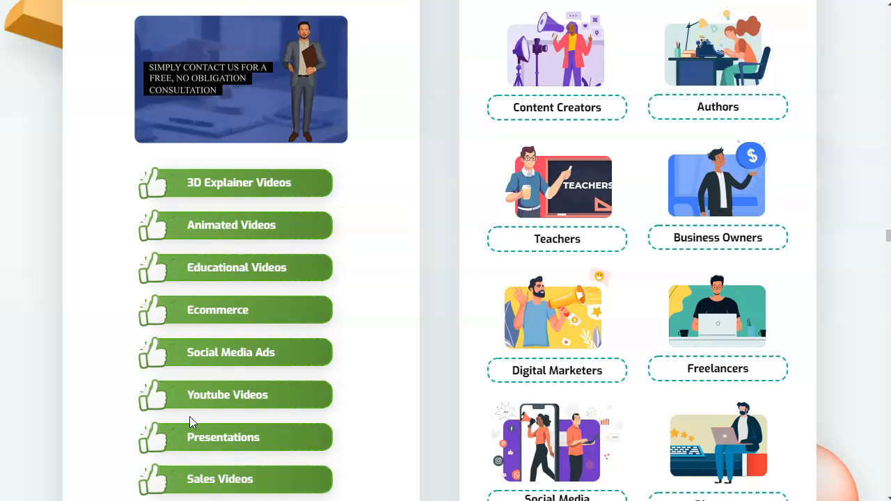
# Examine the software demo section and the features on copyright-free media, royalty-free music, HD videos and the commercial license
pyautogui.click(190, 404)
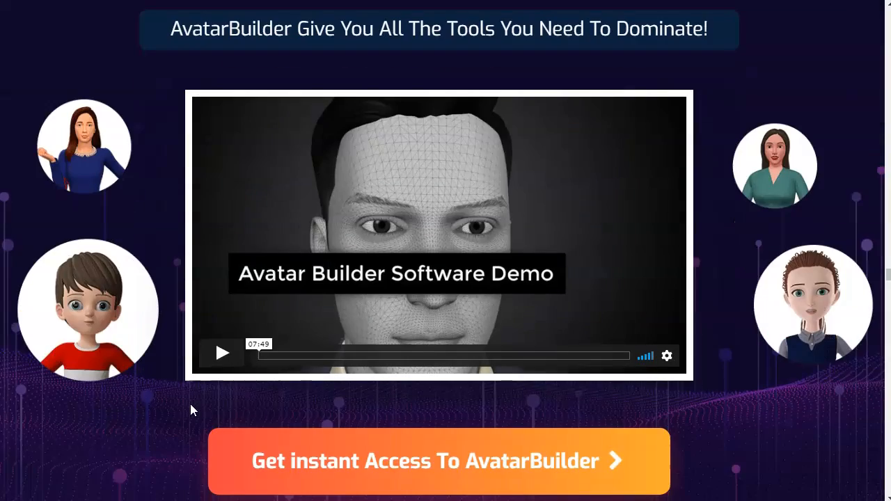
pyautogui.click(223, 354)
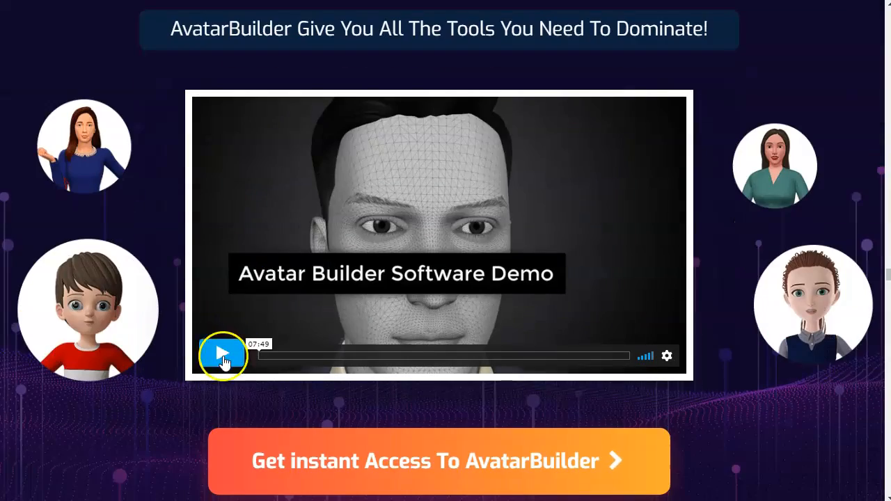
pyautogui.click(219, 208)
pyautogui.scroll(-15, 220, 207)
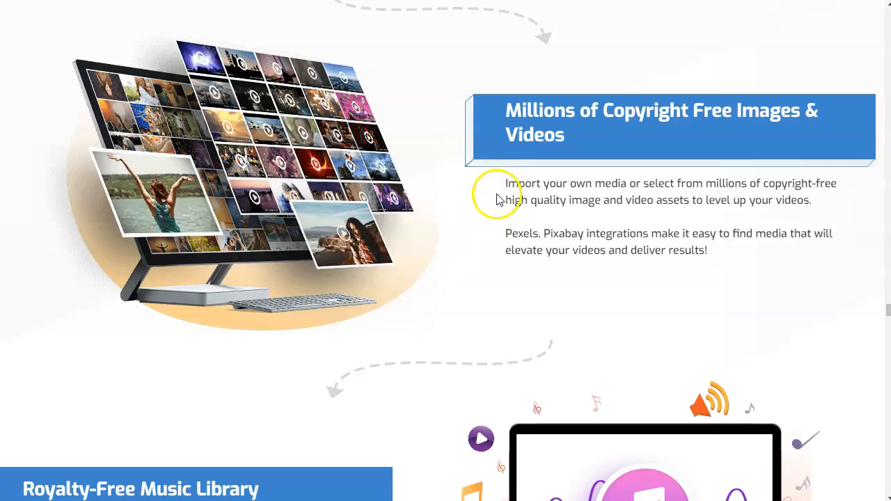
pyautogui.scroll(-5, 507, 247)
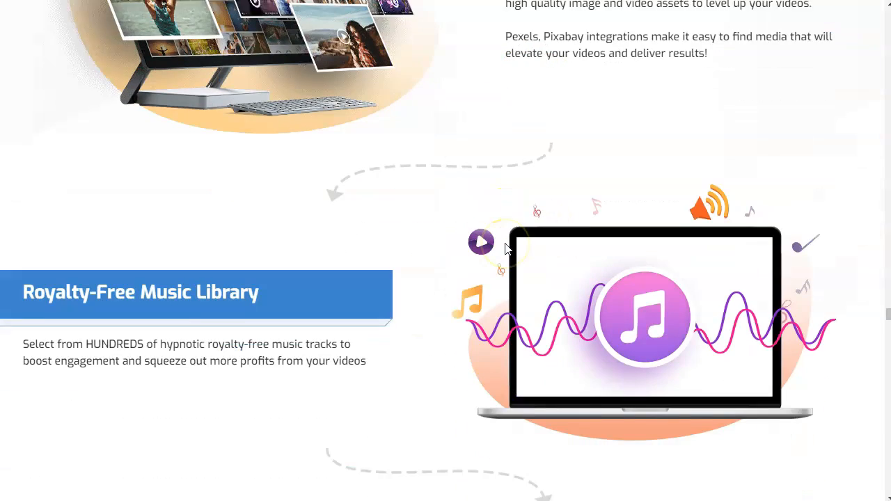
pyautogui.scroll(-1, 506, 249)
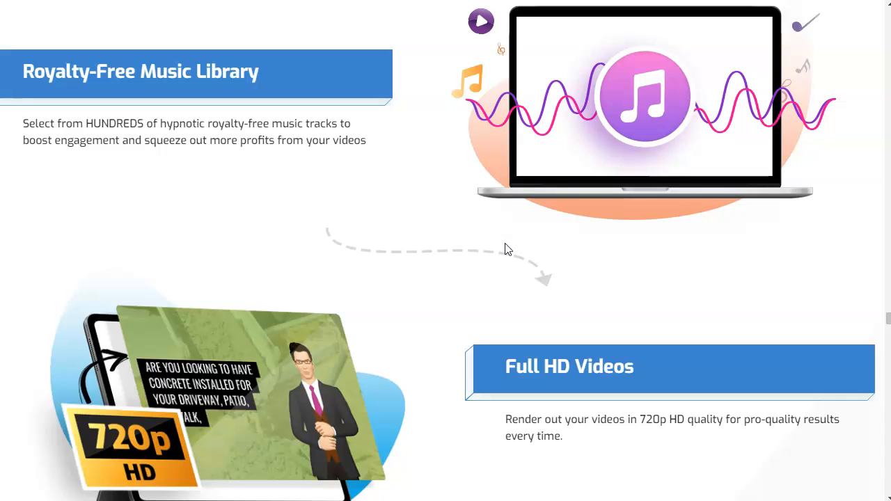
pyautogui.scroll(-10, 506, 249)
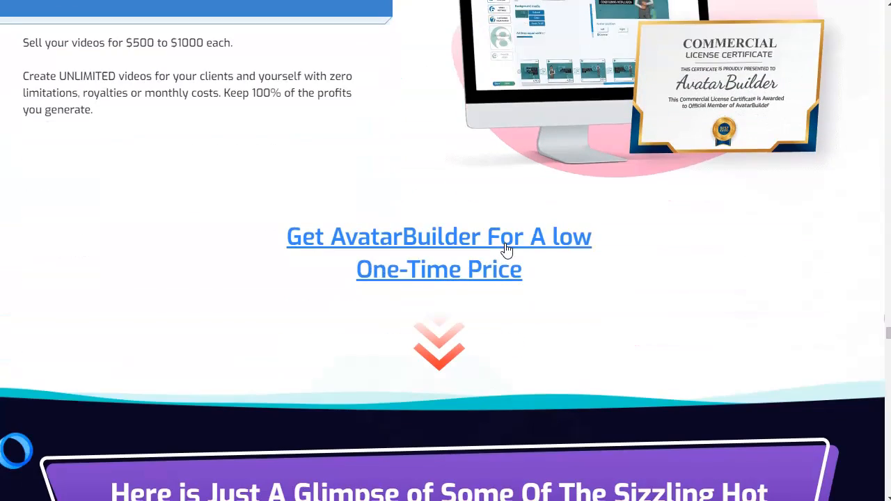
pyautogui.scroll(-2, 507, 250)
pyautogui.scroll(4, 506, 250)
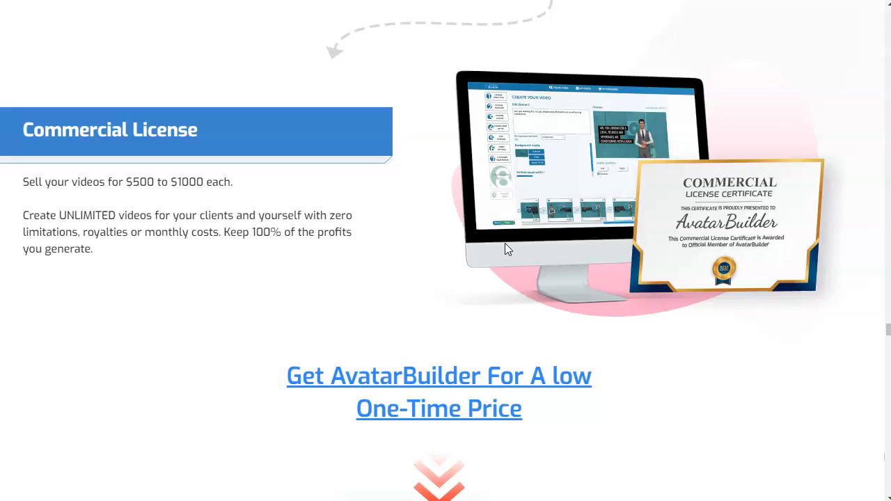
pyautogui.scroll(-3, 503, 234)
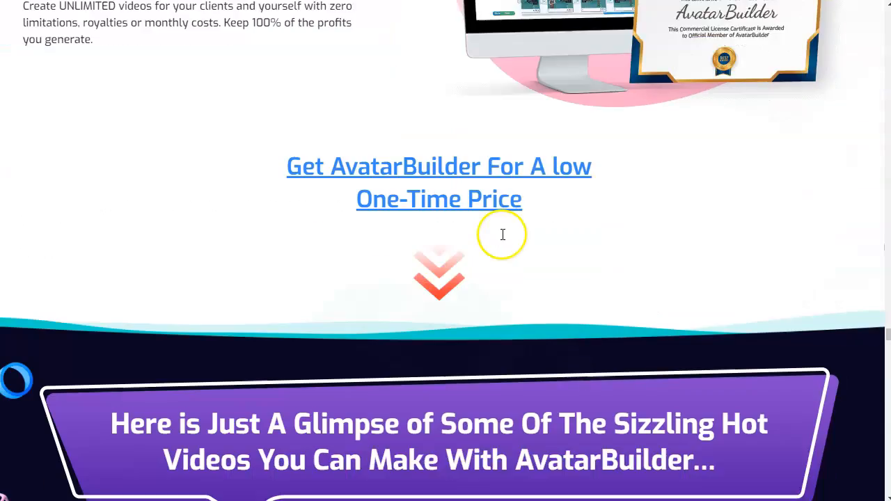
# Look through the sample video showcases and the feature comparison of AvatarBuilder with other apps
pyautogui.scroll(-7, 503, 235)
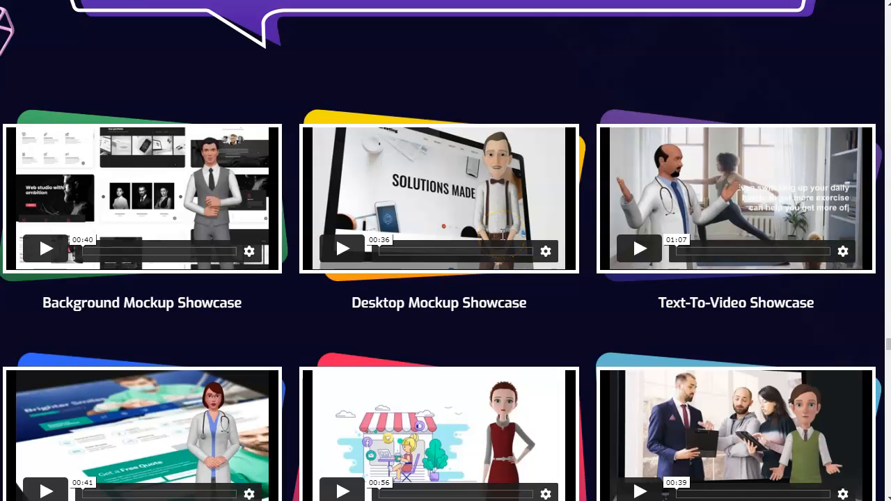
pyautogui.scroll(-1, 503, 235)
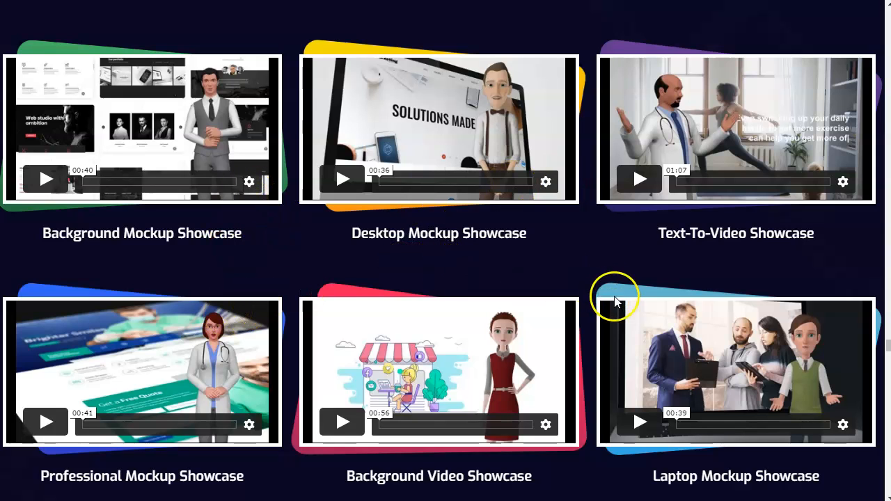
pyautogui.scroll(-3, 587, 422)
pyautogui.scroll(-10, 584, 431)
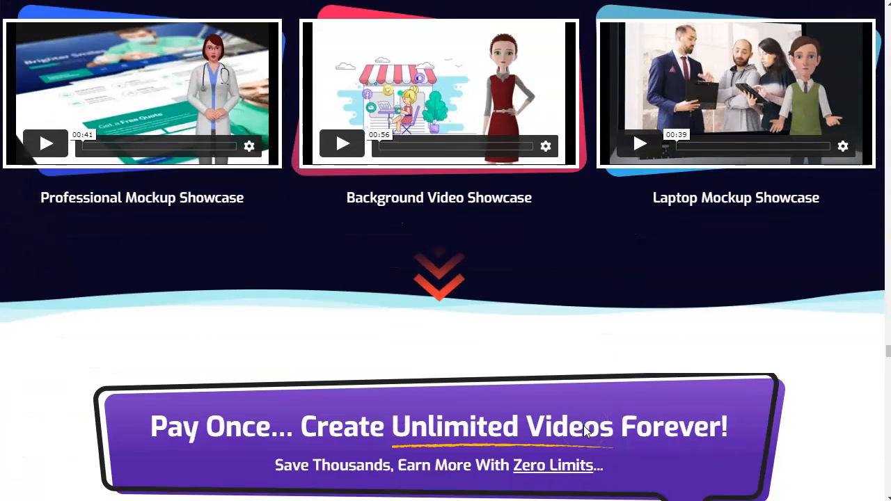
pyautogui.scroll(-15, 583, 432)
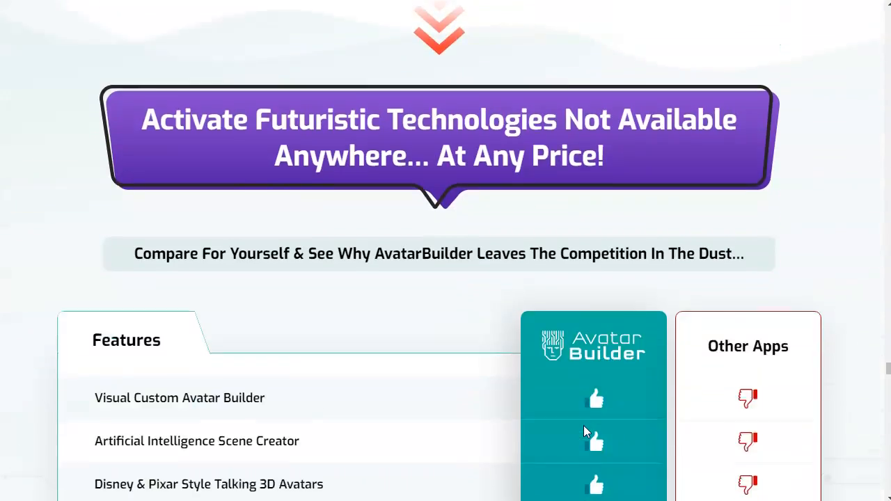
pyautogui.scroll(-3, 585, 430)
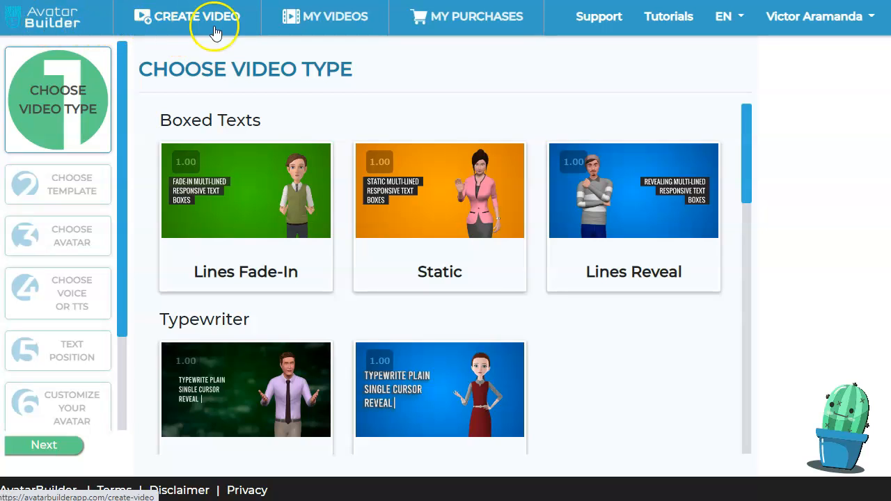
# Start a new video with the Lines Fade-In boxed text type and proceed to template selection
pyautogui.click(190, 16)
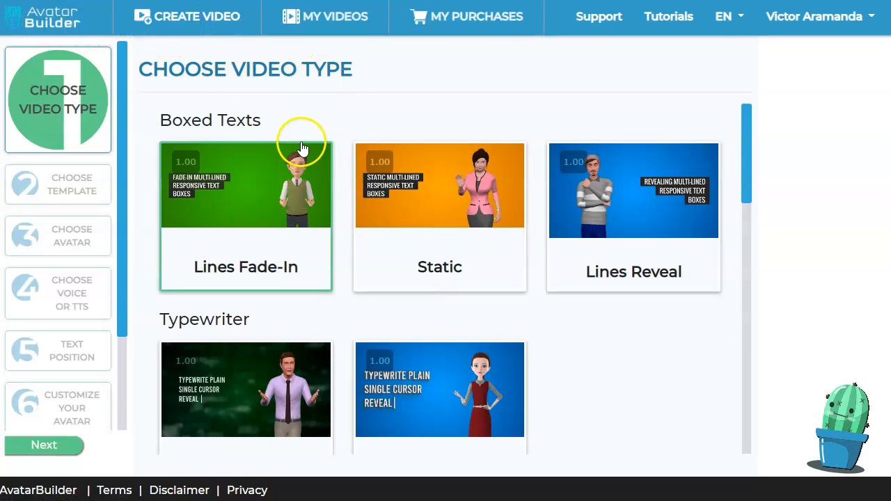
pyautogui.click(322, 19)
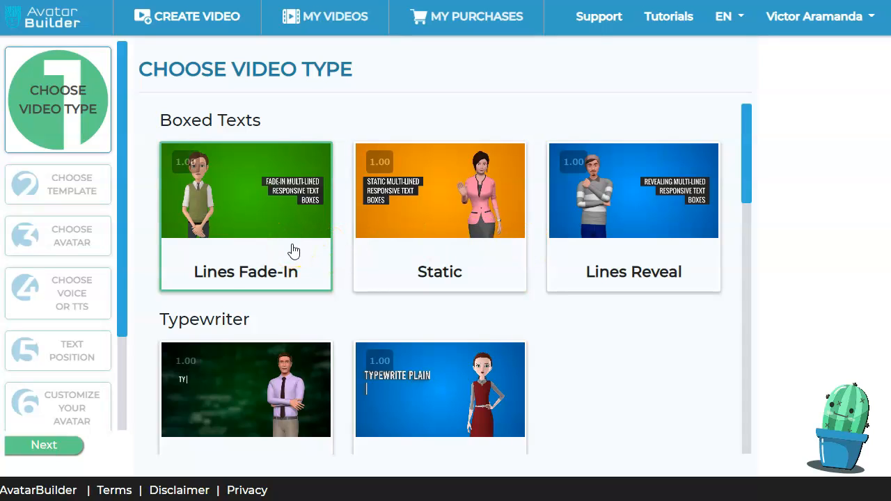
pyautogui.click(269, 211)
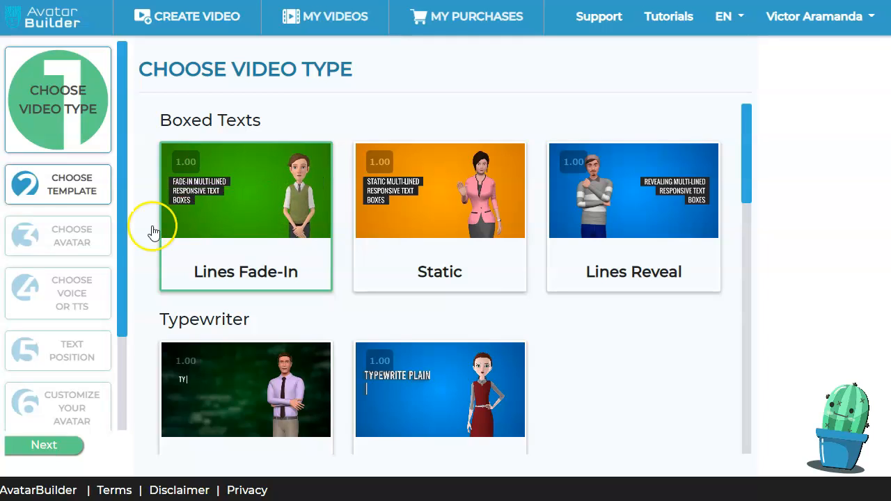
pyautogui.click(43, 445)
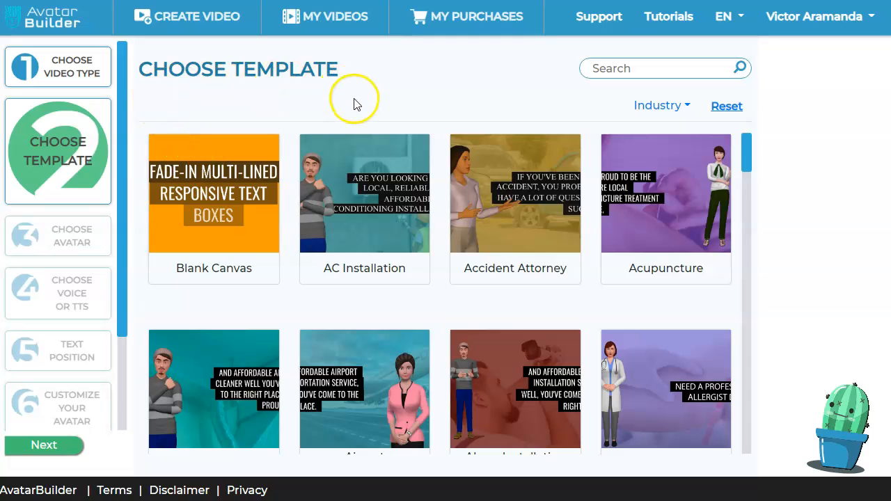
# Browse the industry templates, select Animal Training and proceed to avatar selection
pyautogui.moveTo(418, 209)
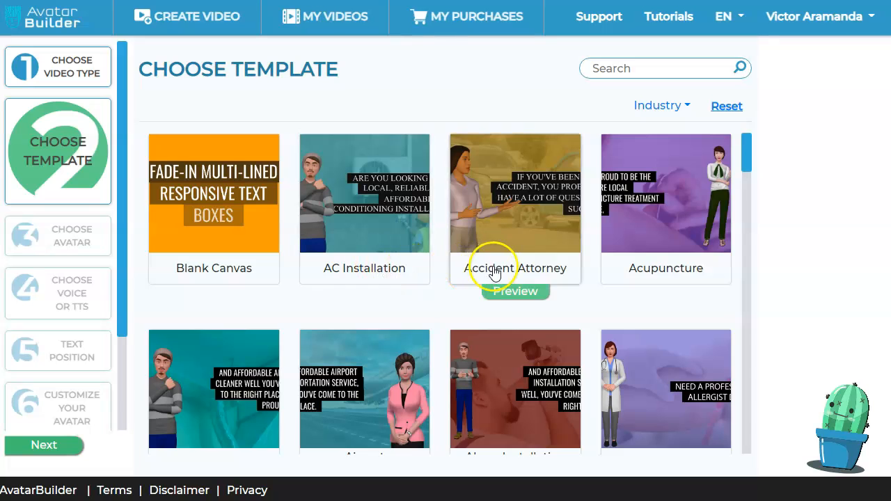
pyautogui.moveTo(662, 268)
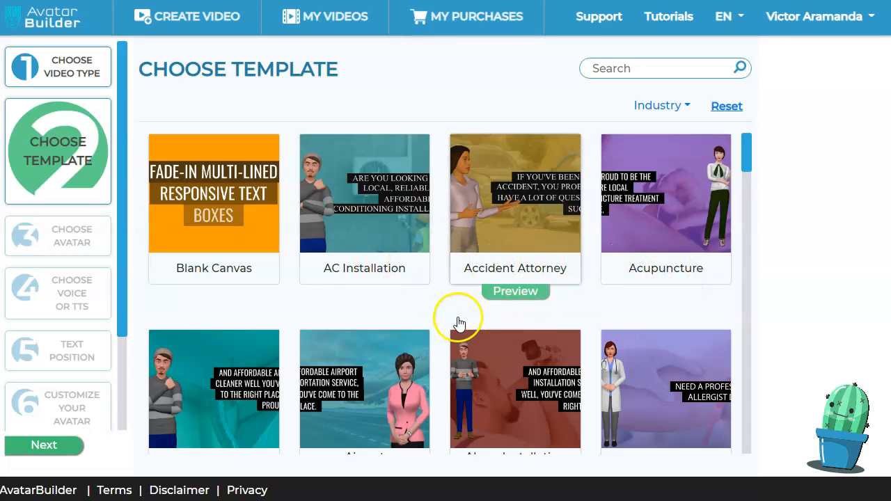
pyautogui.scroll(-2, 458, 318)
pyautogui.moveTo(232, 313)
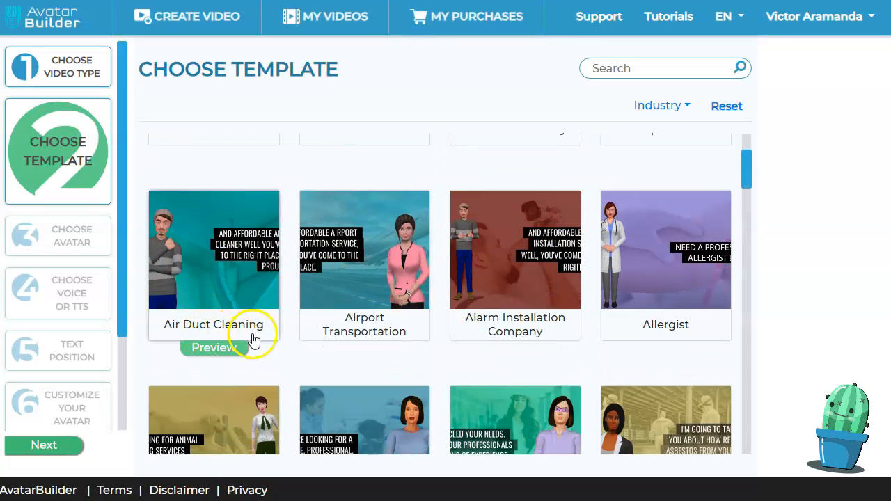
pyautogui.moveTo(348, 342)
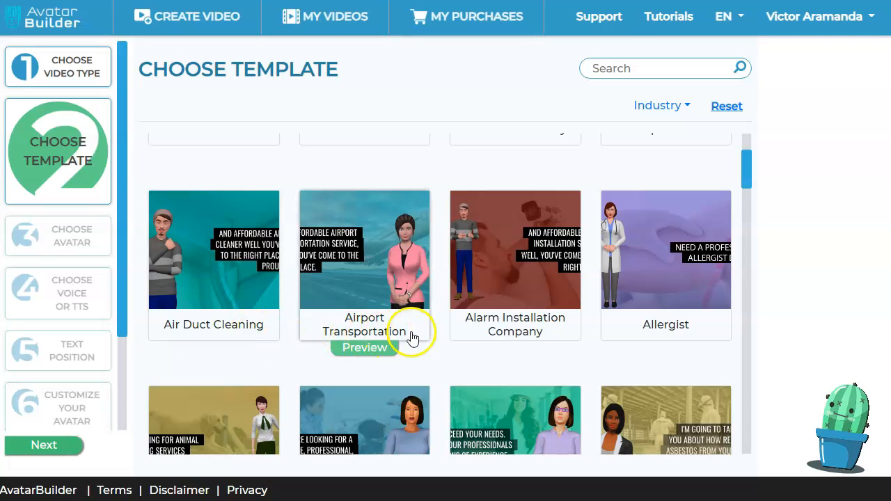
pyautogui.moveTo(640, 339)
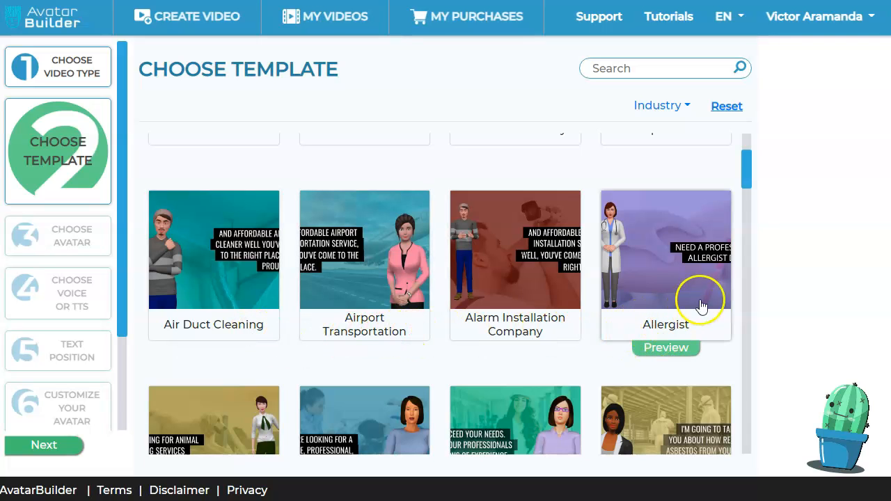
pyautogui.scroll(-3, 585, 278)
pyautogui.moveTo(399, 249)
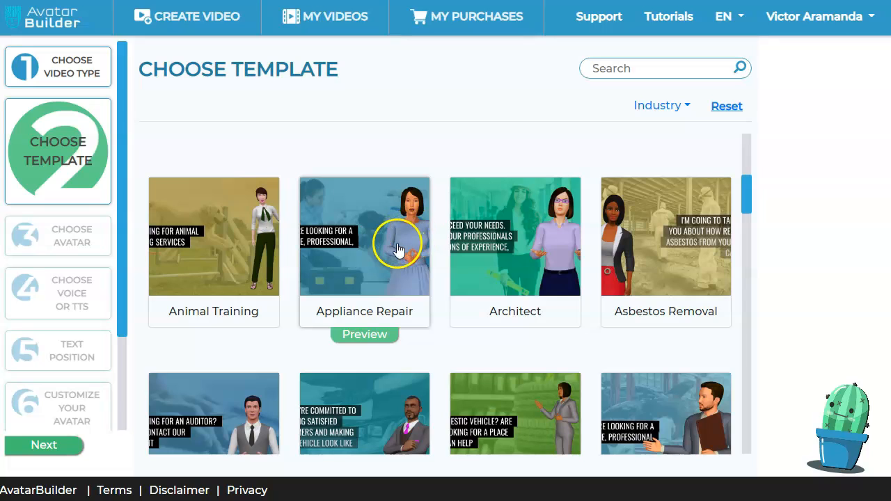
pyautogui.moveTo(203, 243)
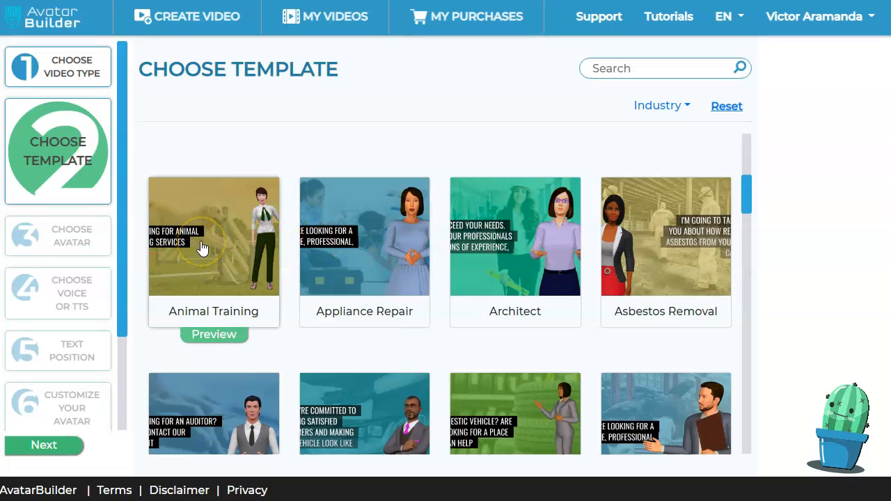
pyautogui.click(202, 248)
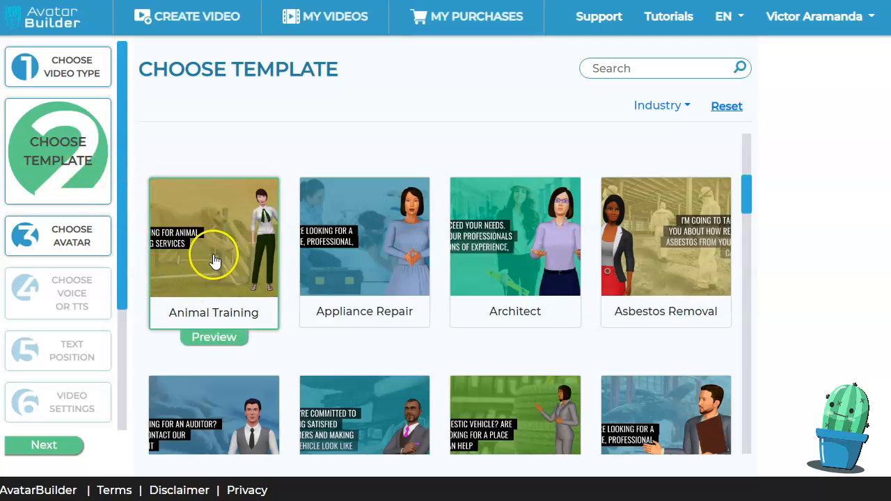
pyautogui.click(49, 446)
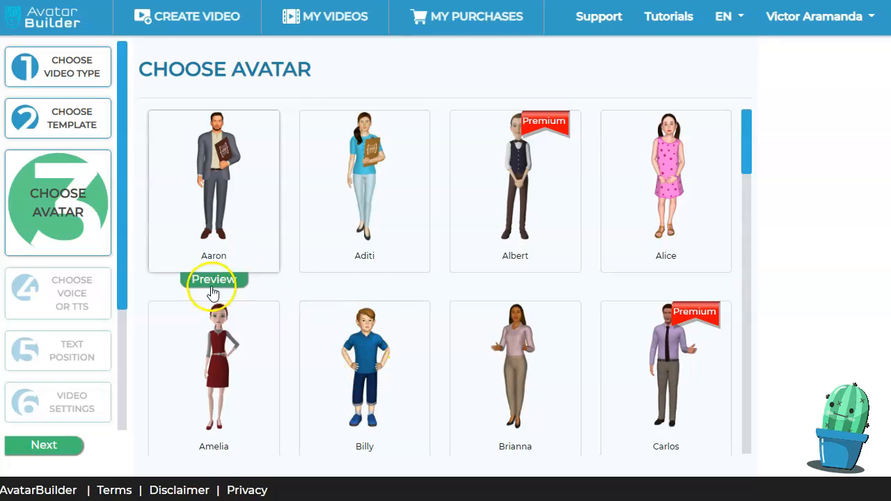
# Select the Aaron avatar as the presenter for the video
pyautogui.click(220, 181)
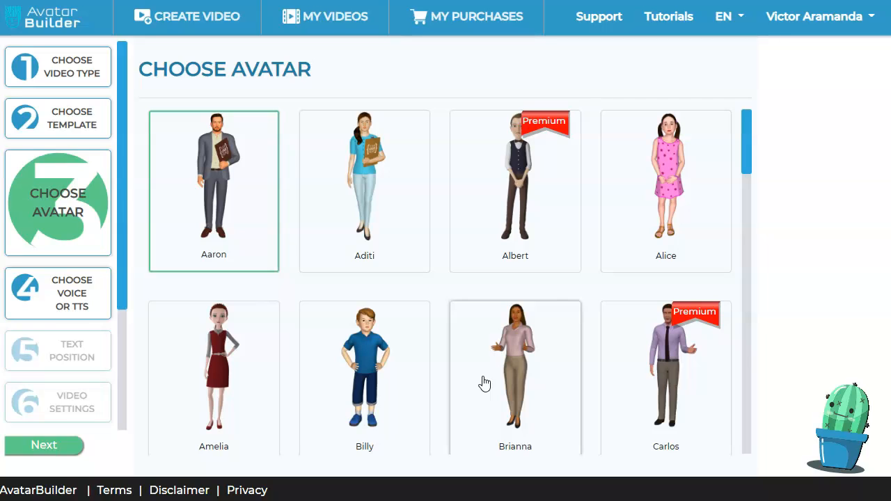
pyautogui.moveTo(521, 193)
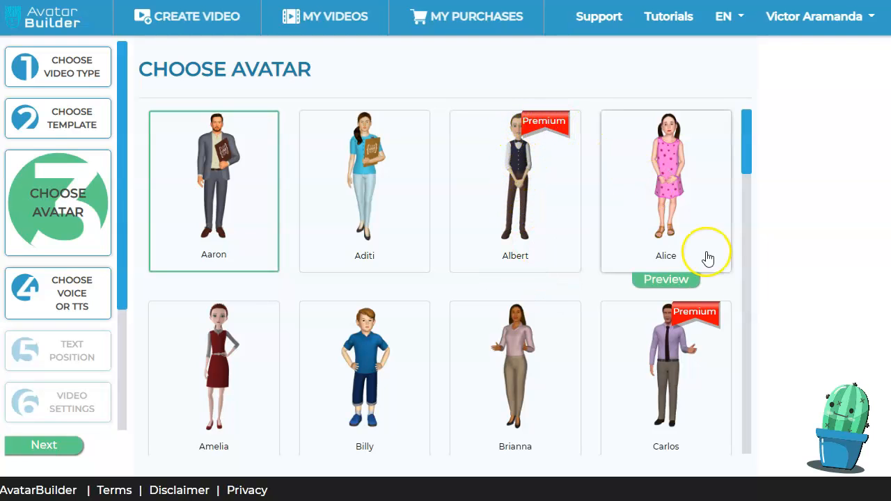
# Try to select the premium Albert avatar and go back to Aaron
pyautogui.click(515, 164)
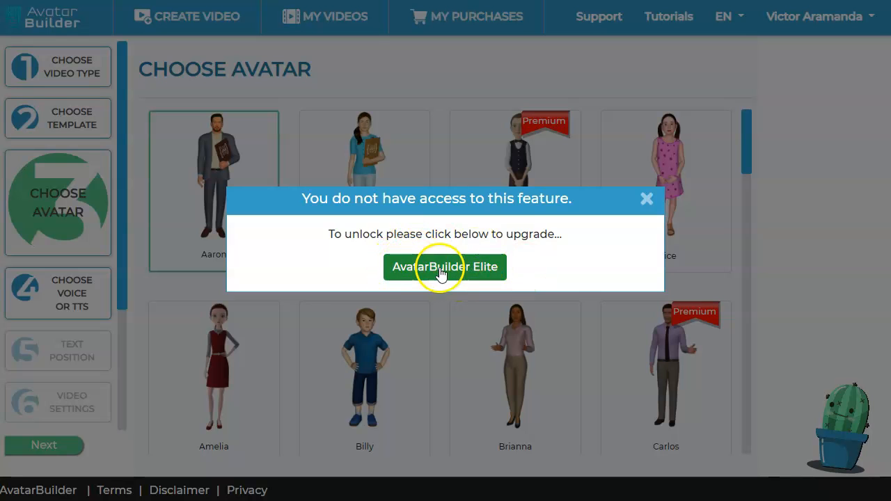
pyautogui.click(645, 197)
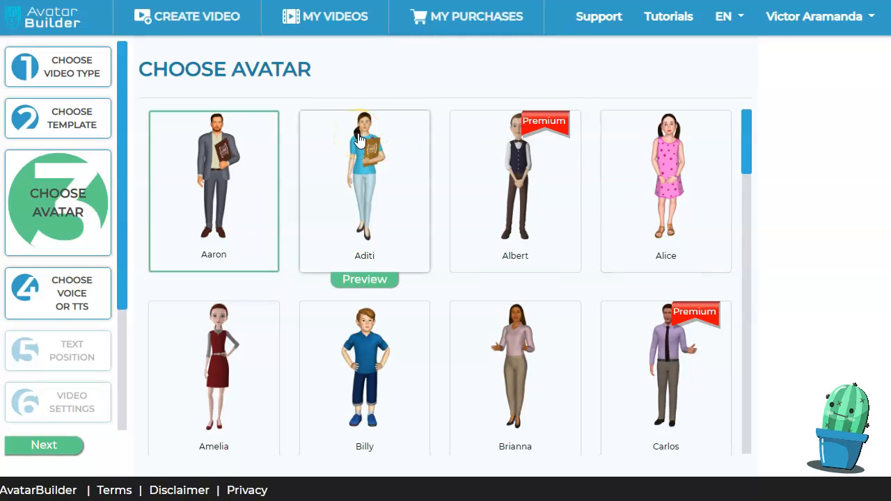
pyautogui.click(235, 191)
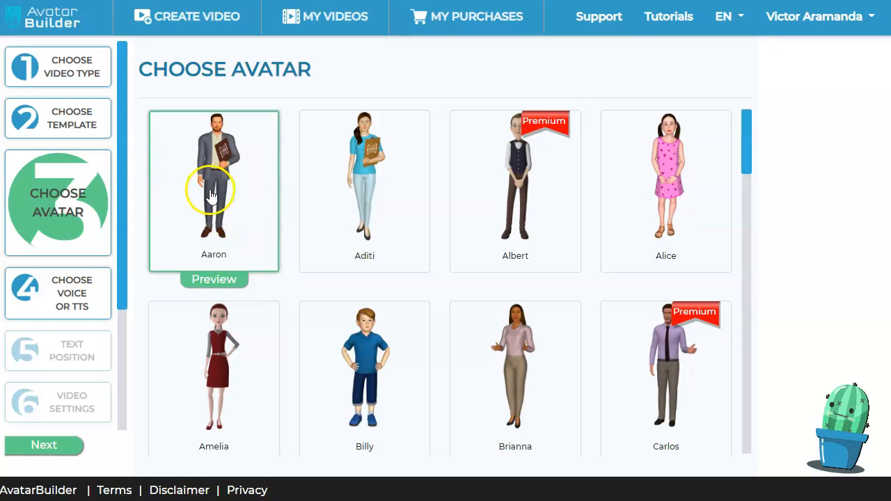
# Continue with Aaron, preview the ready-made Animal Training voice over and accept it for the video
pyautogui.click(44, 450)
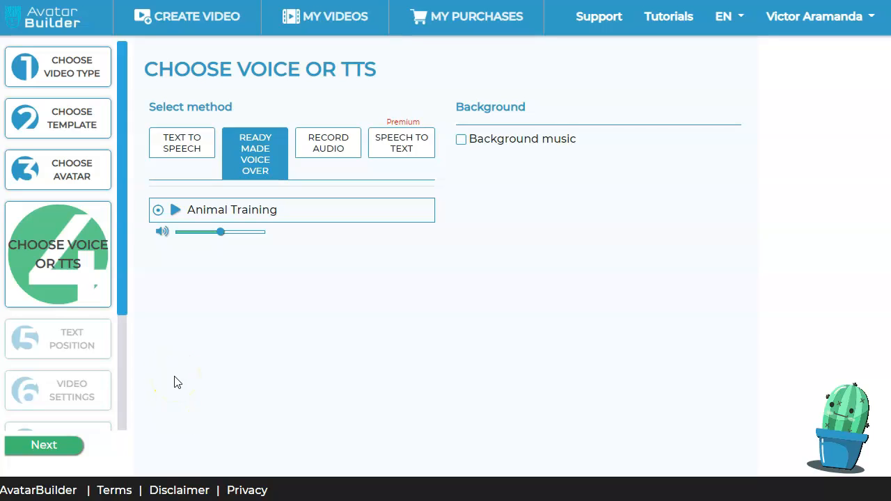
pyautogui.click(174, 212)
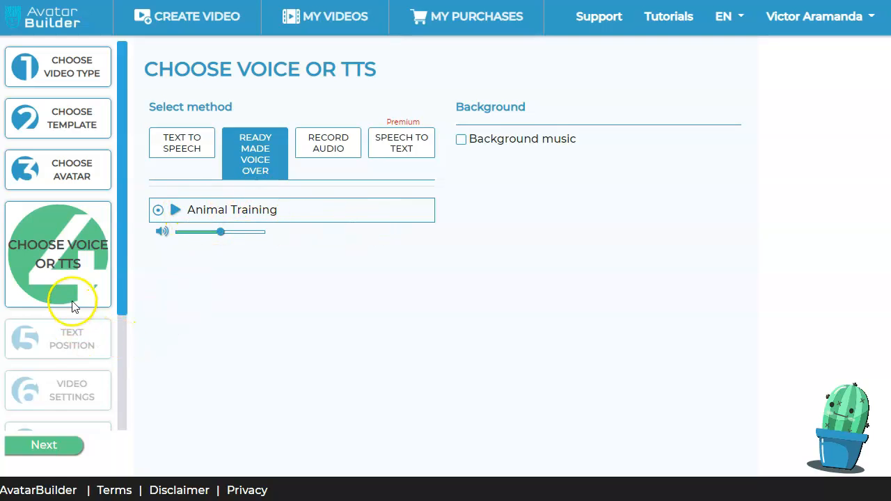
pyautogui.click(46, 449)
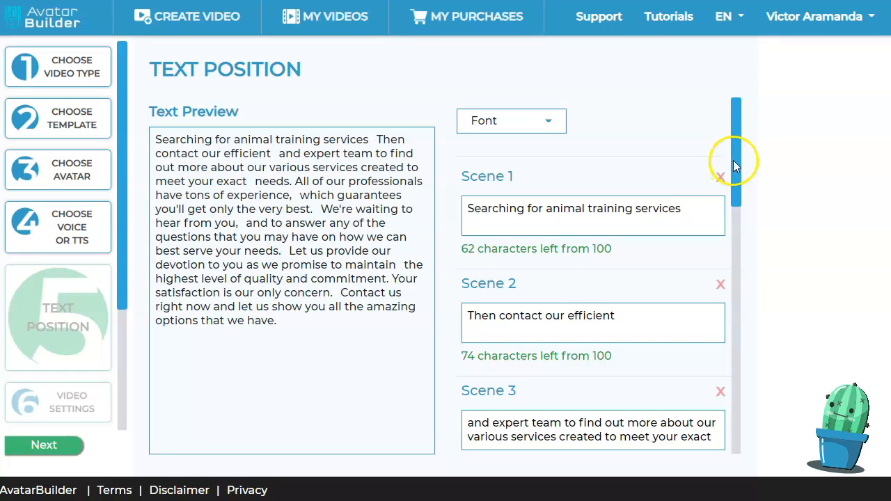
# Review the script split across the scenes, checking where scenes 8, 9 and 7 fall in the text preview
pyautogui.moveTo(736, 159); pyautogui.dragTo(719, 378)
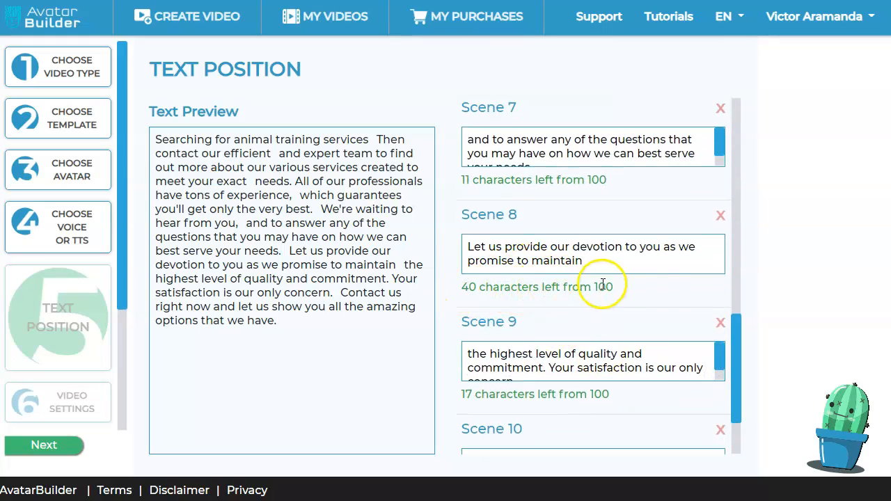
pyautogui.click(601, 256)
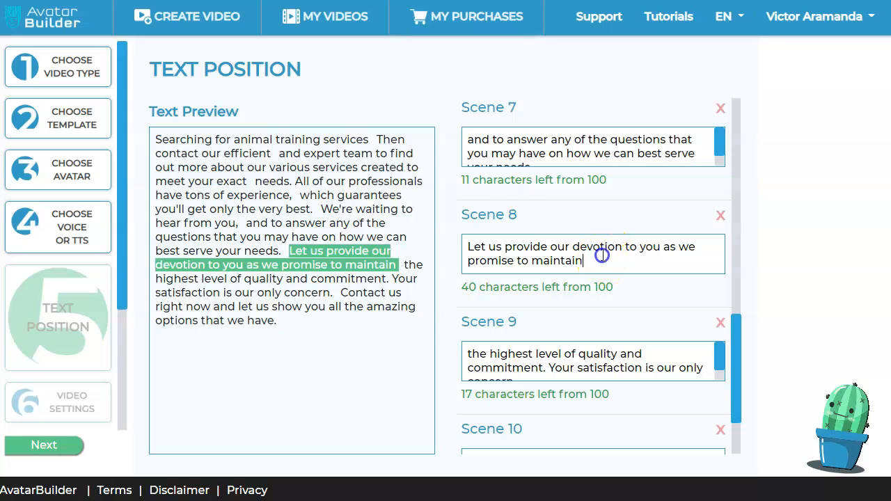
pyautogui.click(552, 355)
pyautogui.click(543, 151)
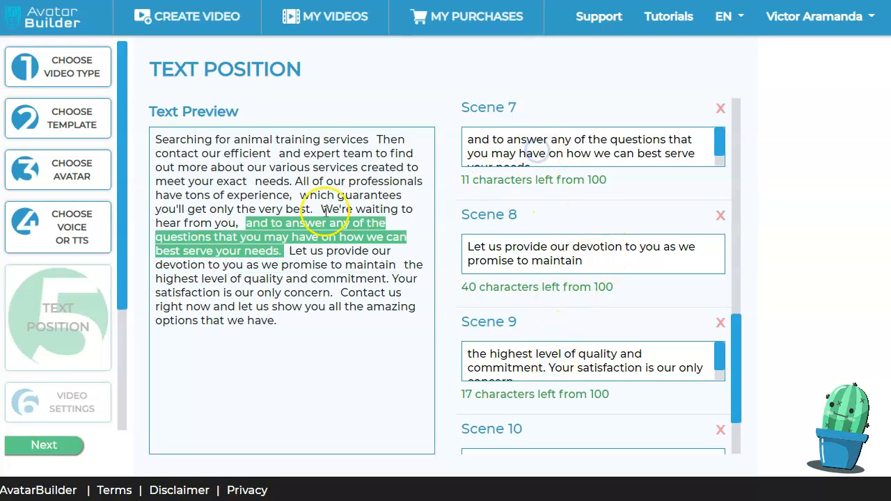
pyautogui.scroll(-3, 557, 328)
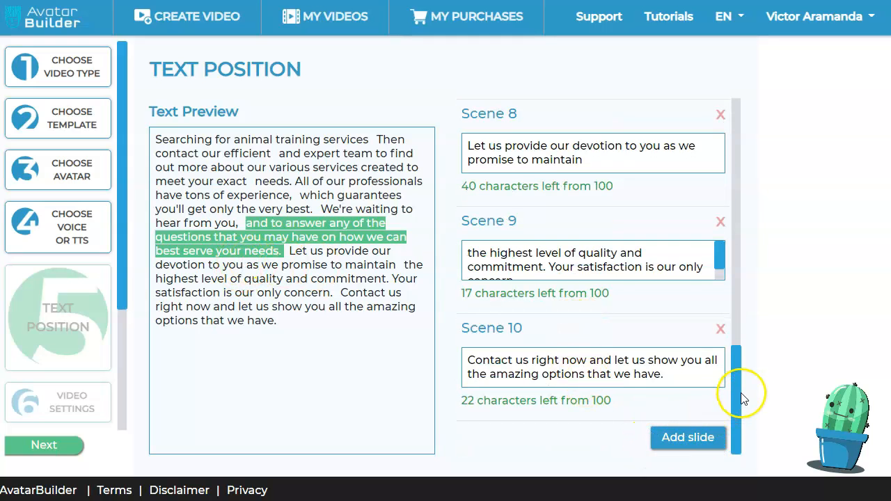
pyautogui.moveTo(739, 400); pyautogui.dragTo(742, 129)
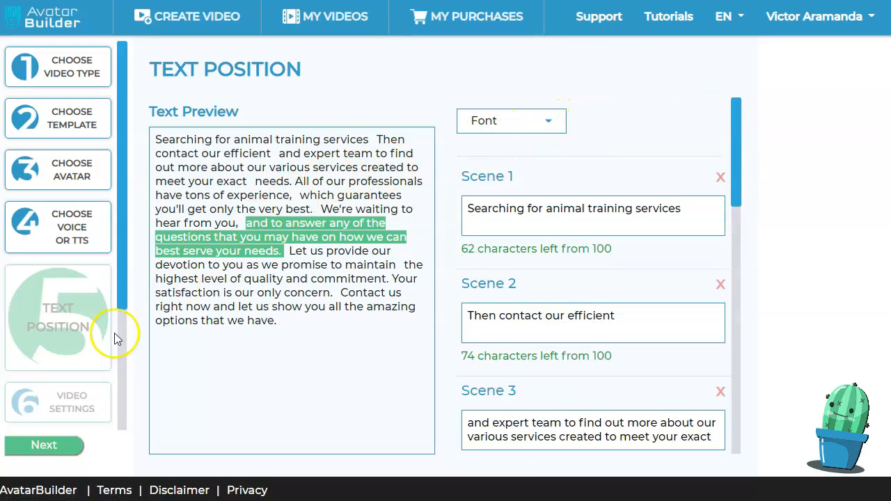
# Upload the aKeyToAnyDoor.com image as the company logo in the video settings and continue to avatar customization
pyautogui.click(39, 447)
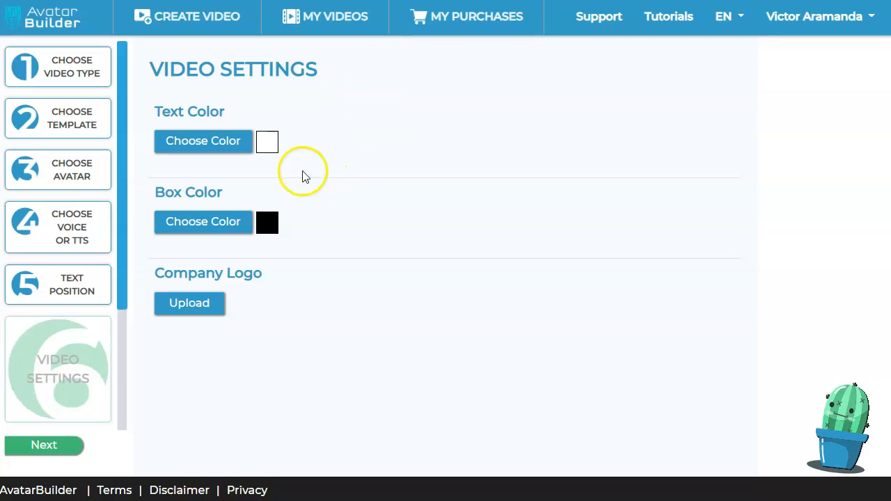
pyautogui.click(202, 304)
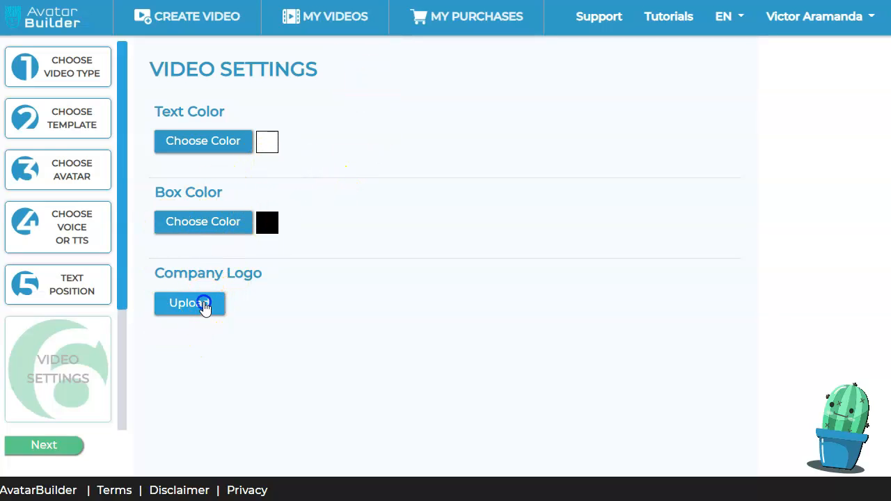
pyautogui.click(644, 221)
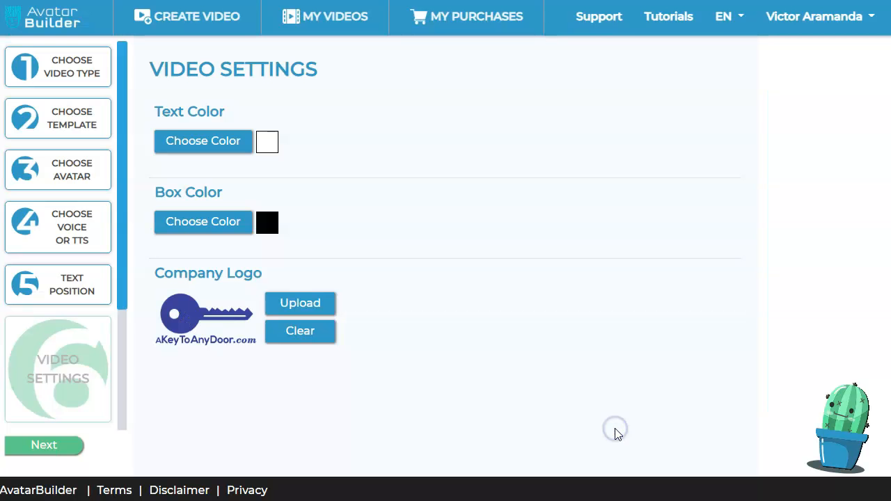
pyautogui.click(27, 444)
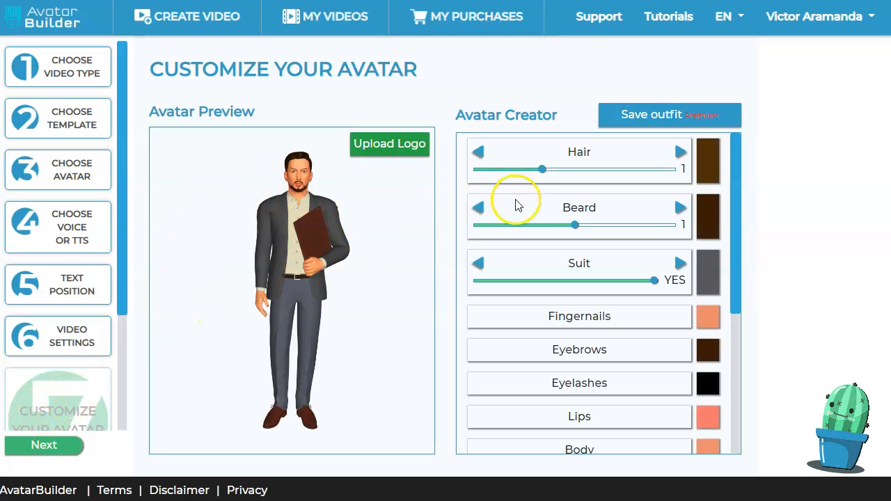
# Set the avatar's beard to 0 and suit to NO, trying hair style 2 before going back to style 1
pyautogui.click(478, 209)
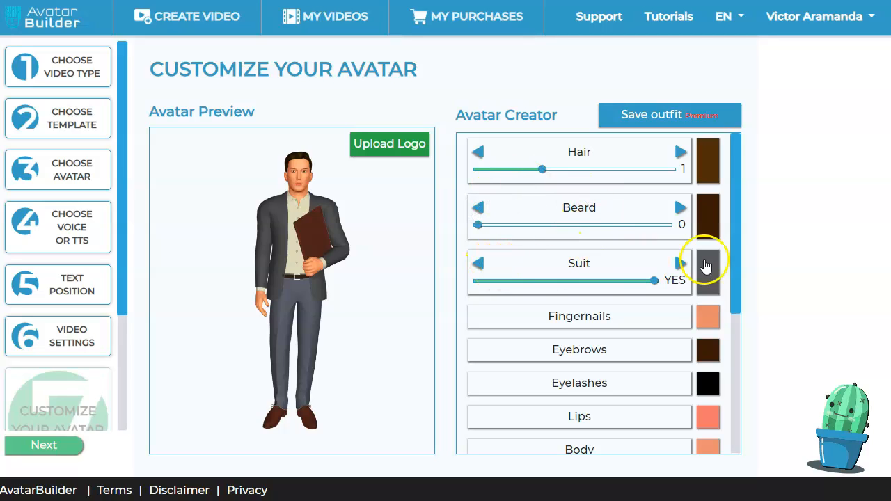
pyautogui.click(478, 266)
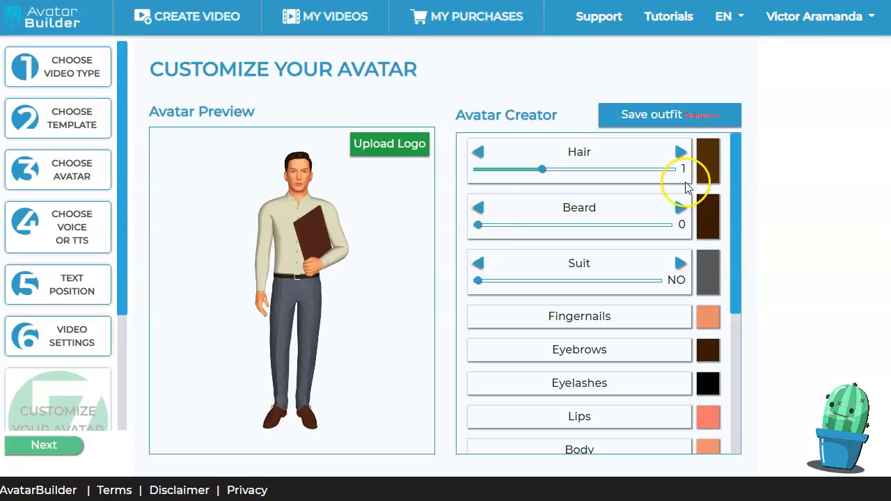
pyautogui.click(679, 153)
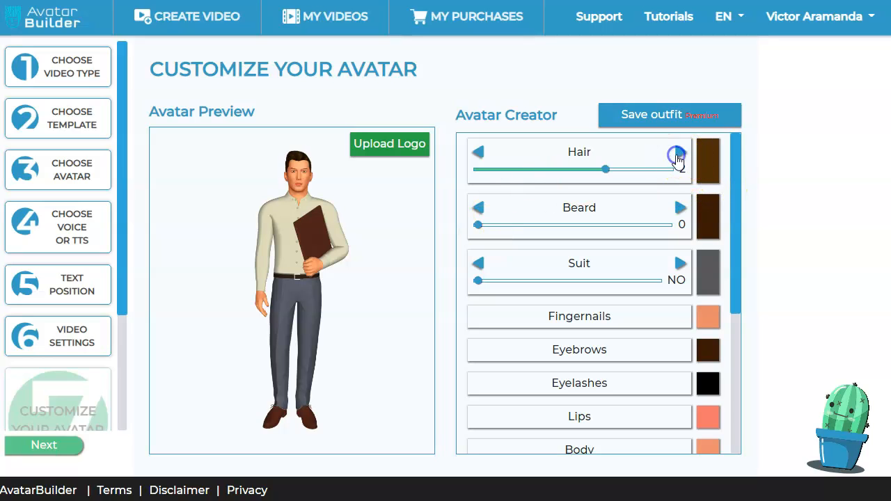
pyautogui.click(480, 152)
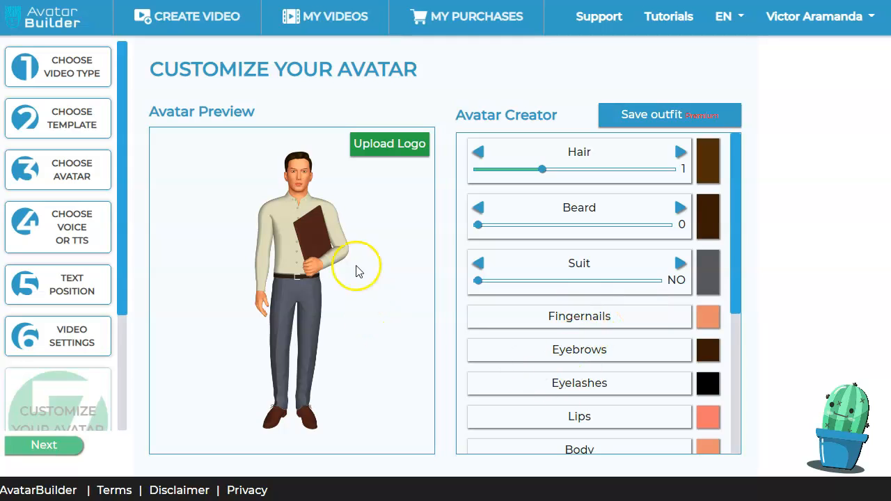
# Upload halfSize_logo_piece_AllDotCom.png as the logo on the avatar's folder
pyautogui.click(397, 148)
pyautogui.click(279, 182)
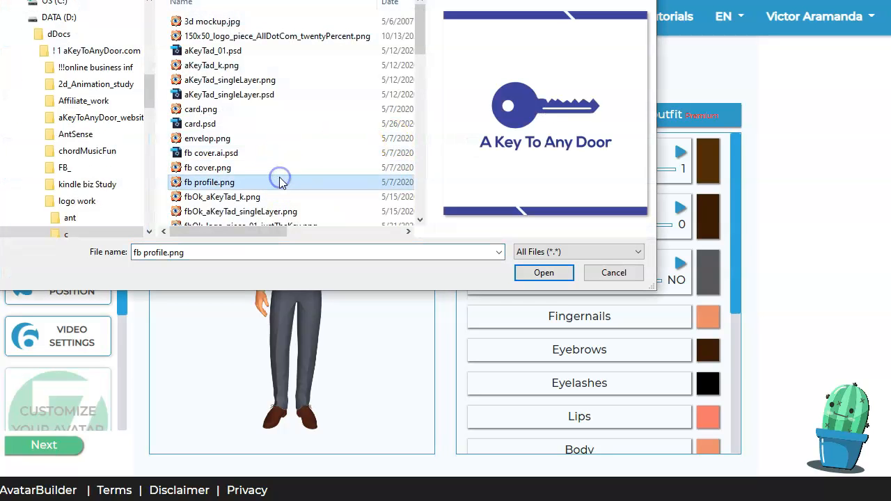
pyautogui.scroll(-1, 282, 180)
pyautogui.click(280, 180)
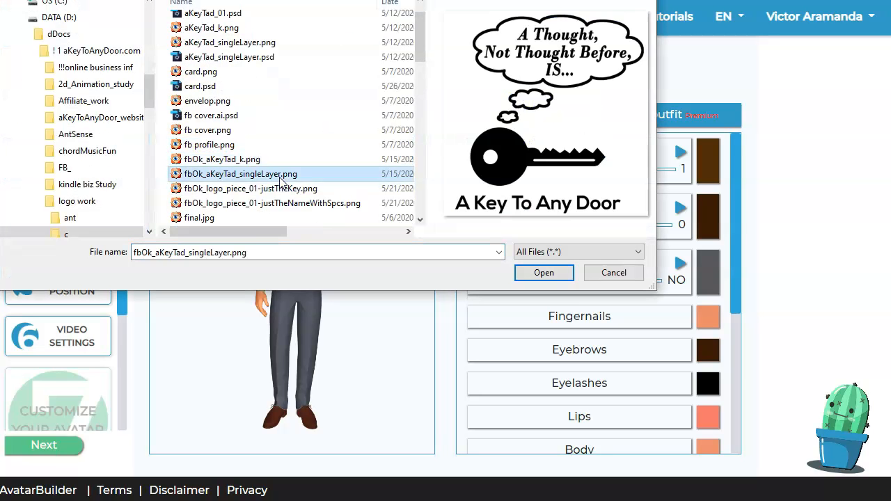
pyautogui.press('Down')
pyautogui.press('Down')
pyautogui.press('Down')
pyautogui.press('Down')
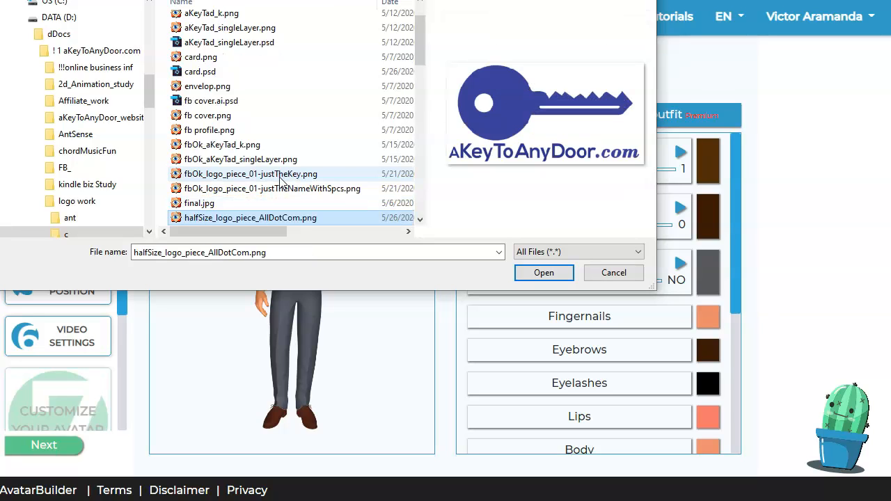
pyautogui.click(527, 272)
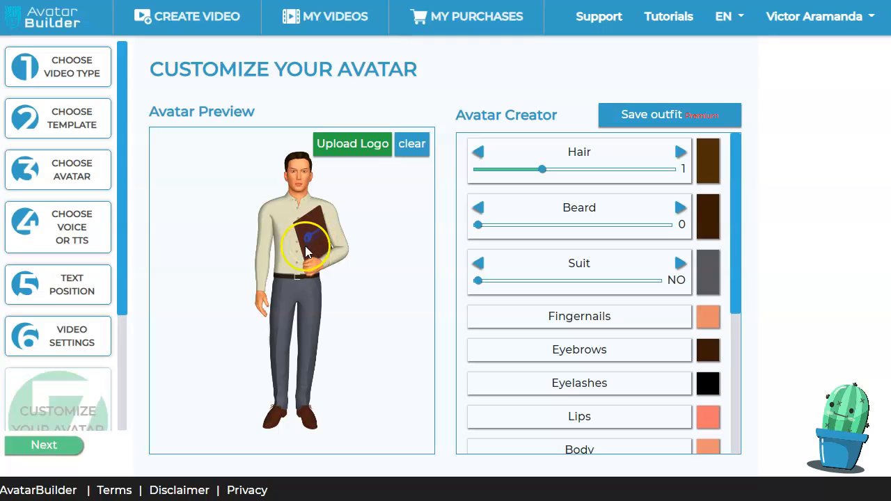
# Change the colour of the avatar's file folder to white
pyautogui.scroll(-2, 561, 313)
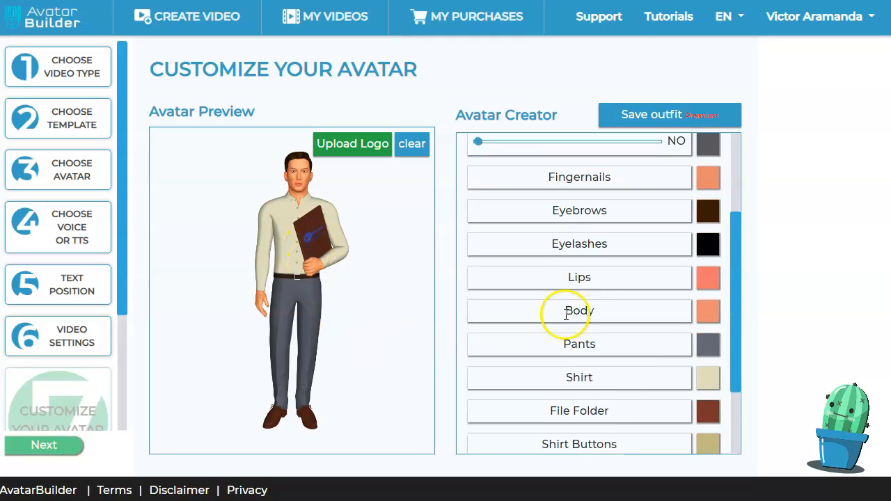
pyautogui.scroll(-1, 568, 313)
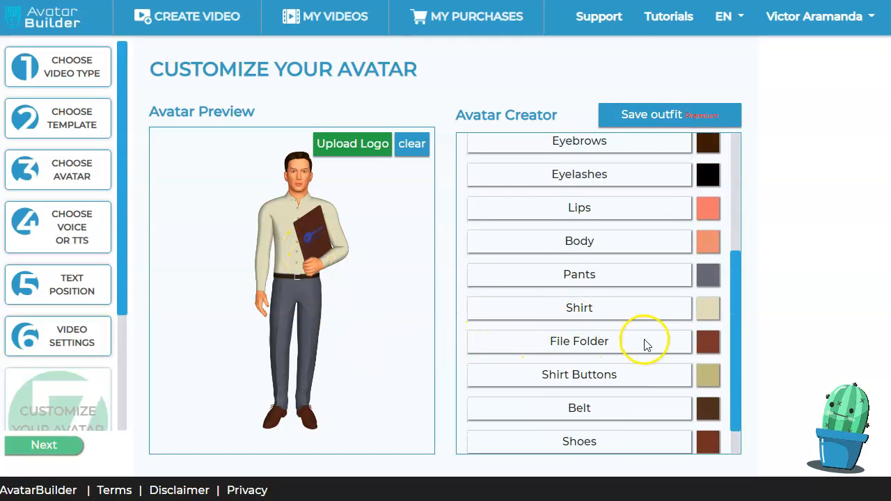
pyautogui.click(706, 340)
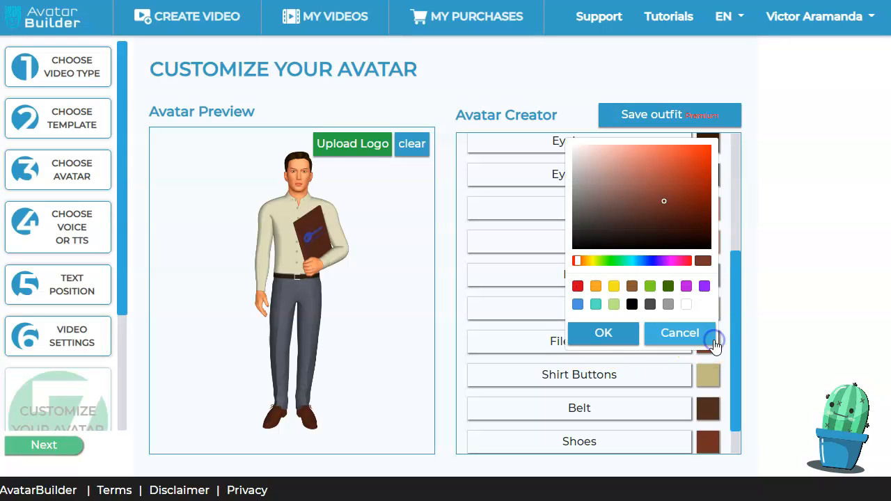
pyautogui.click(604, 334)
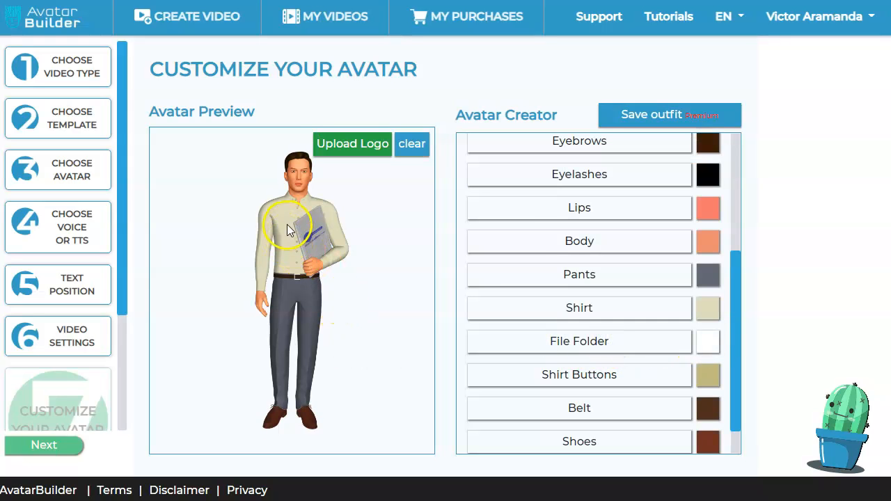
# Look over the remaining avatar parts and try to save the customized outfit
pyautogui.scroll(-2, 103, 310)
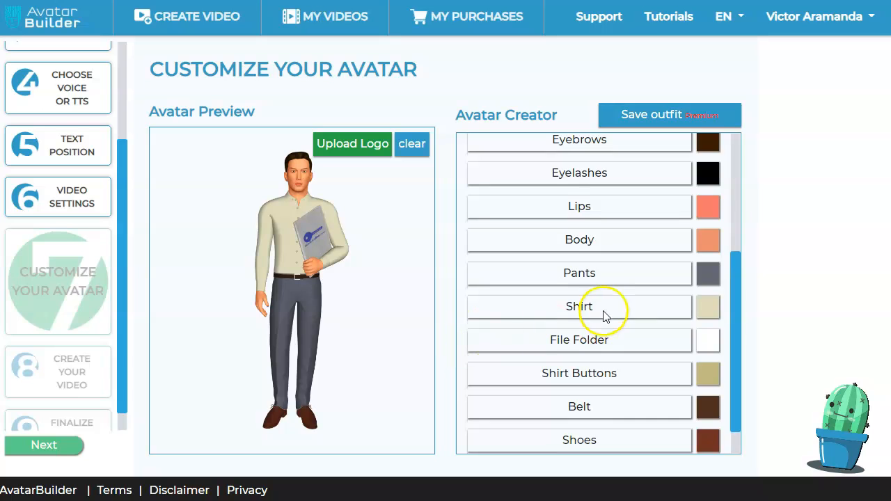
pyautogui.scroll(-1, 604, 315)
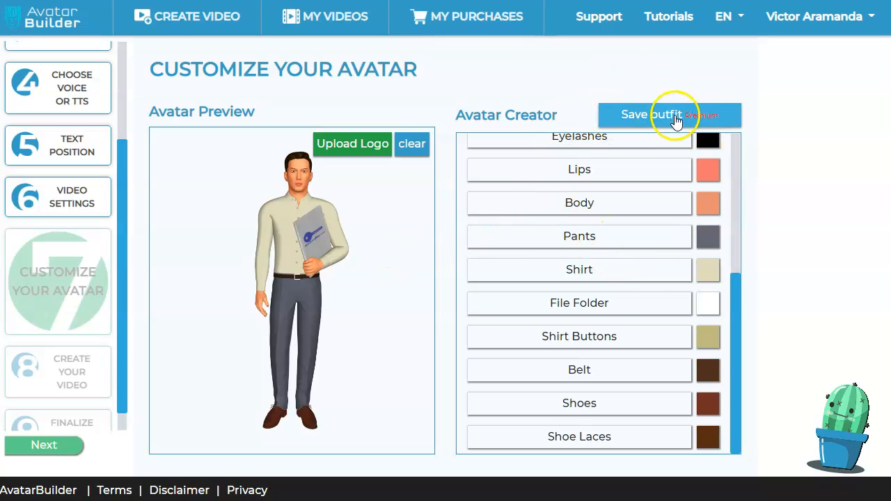
pyautogui.click(651, 116)
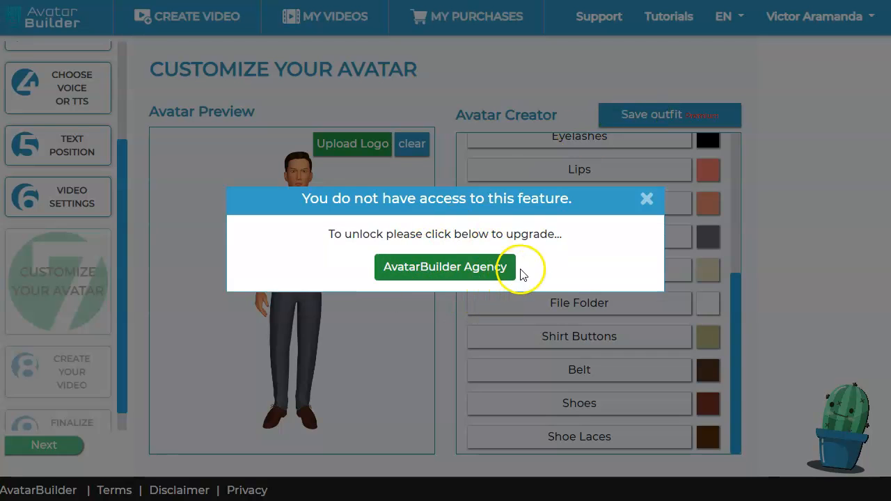
pyautogui.click(648, 202)
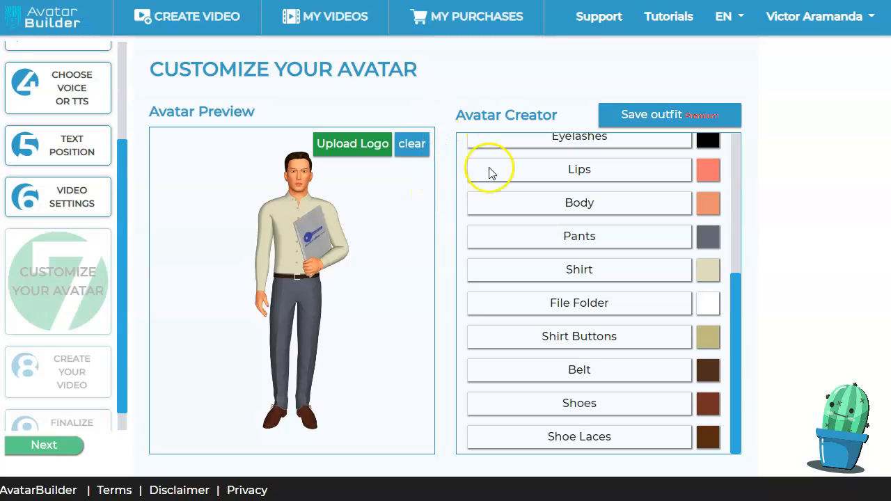
# Move on to the Create Your Video stage and try the premium Scale Down transition between scenes 1 and 2
pyautogui.click(43, 447)
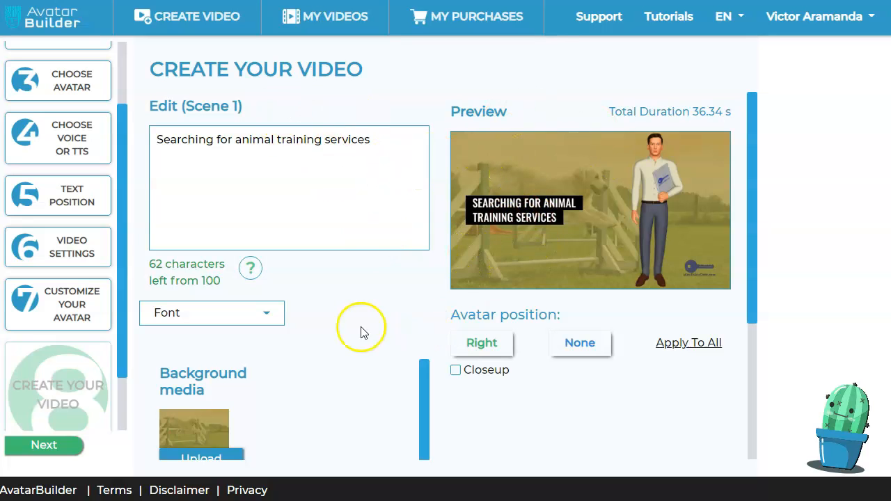
pyautogui.scroll(-3, 361, 332)
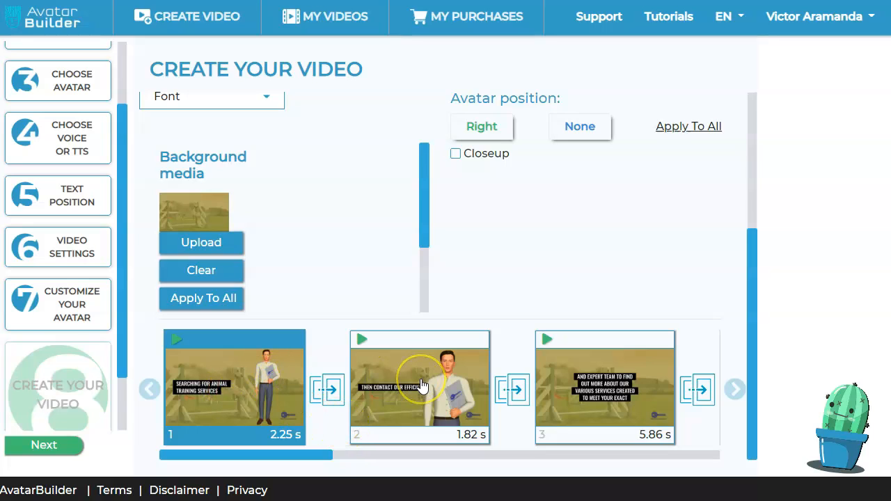
pyautogui.click(333, 392)
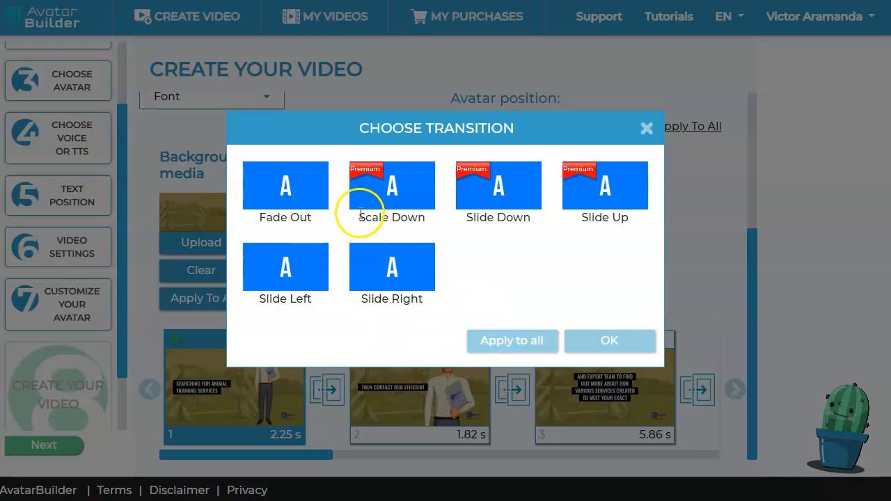
pyautogui.click(364, 181)
pyautogui.click(367, 181)
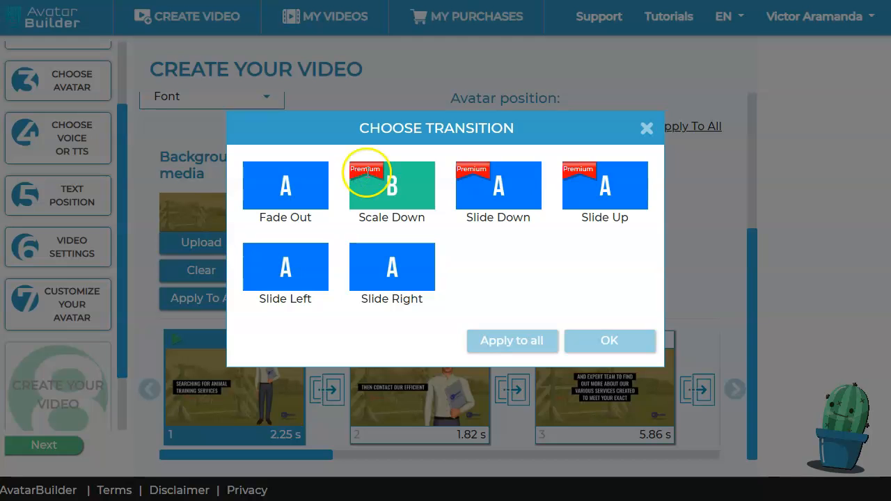
pyautogui.click(415, 181)
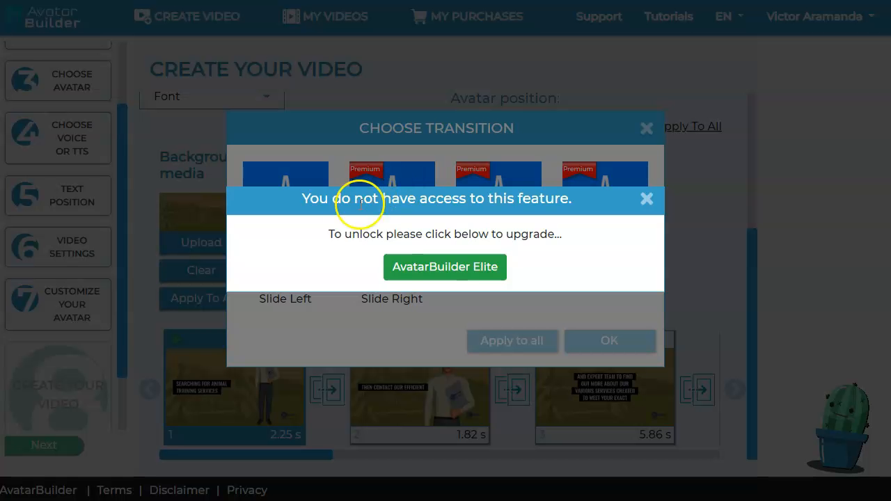
pyautogui.click(646, 200)
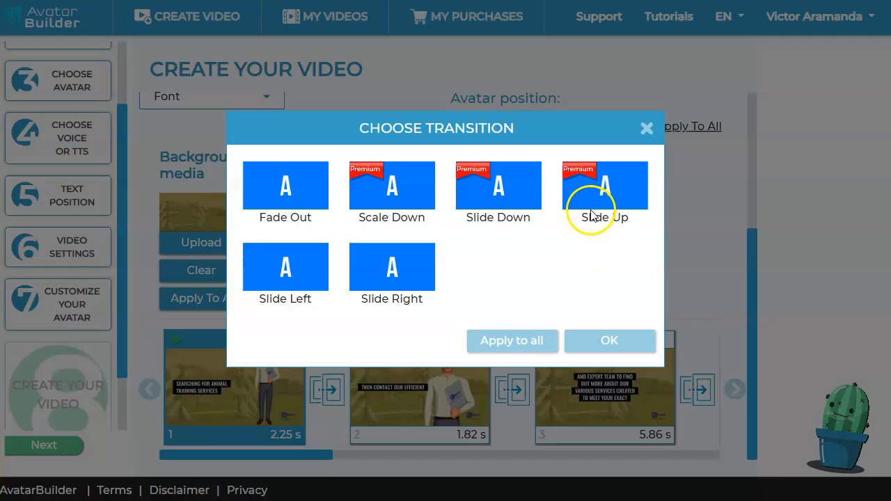
pyautogui.click(648, 126)
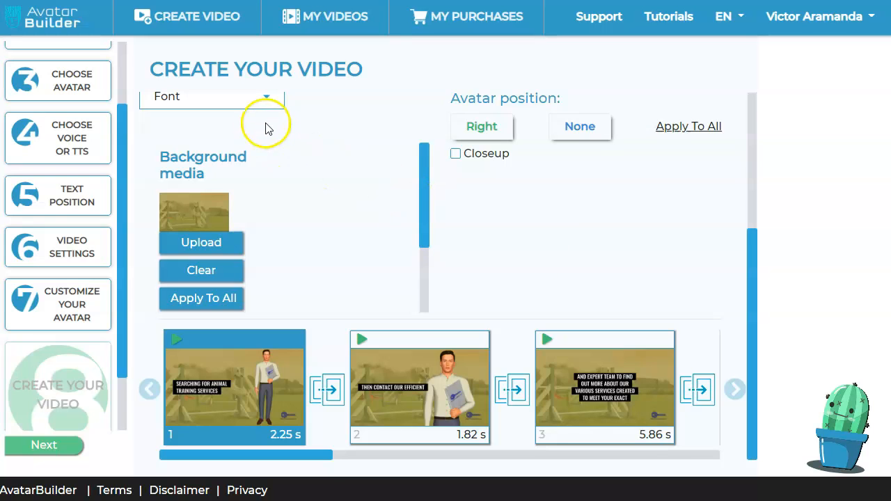
# Compare the avatar's framing in scenes 1 and 2 and check the preview of scene 1
pyautogui.scroll(2, 313, 148)
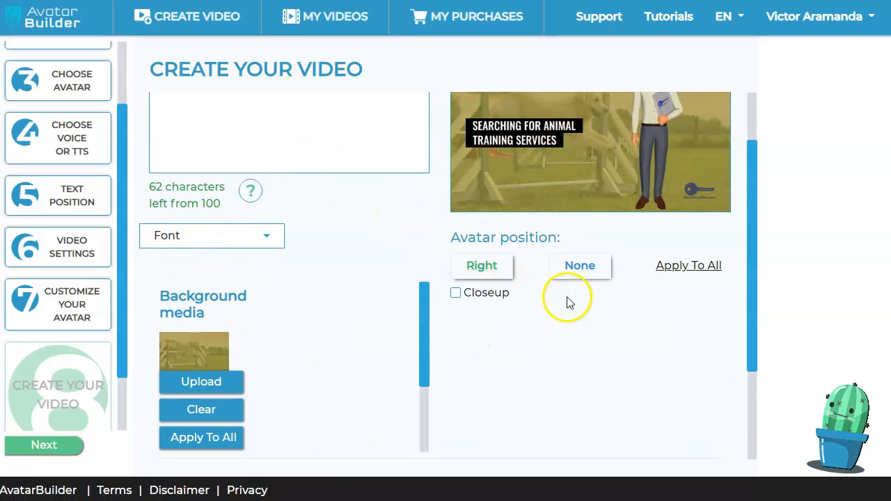
pyautogui.scroll(-2, 567, 306)
pyautogui.click(421, 378)
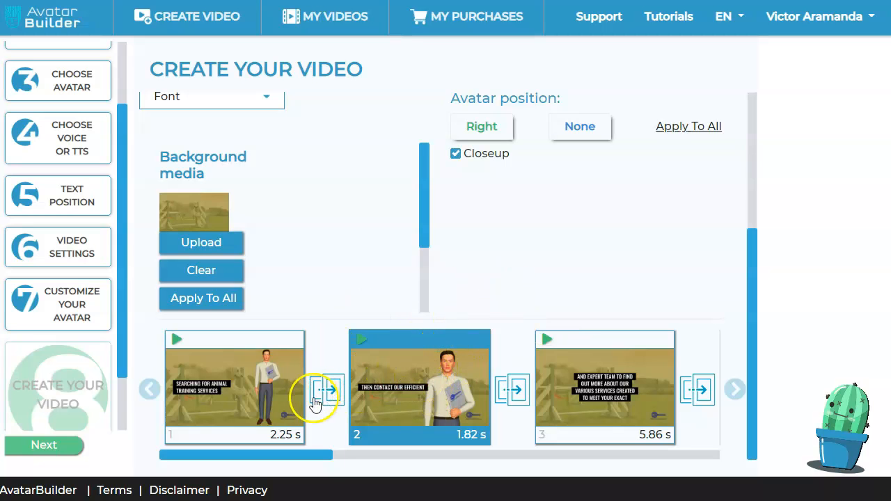
pyautogui.click(259, 395)
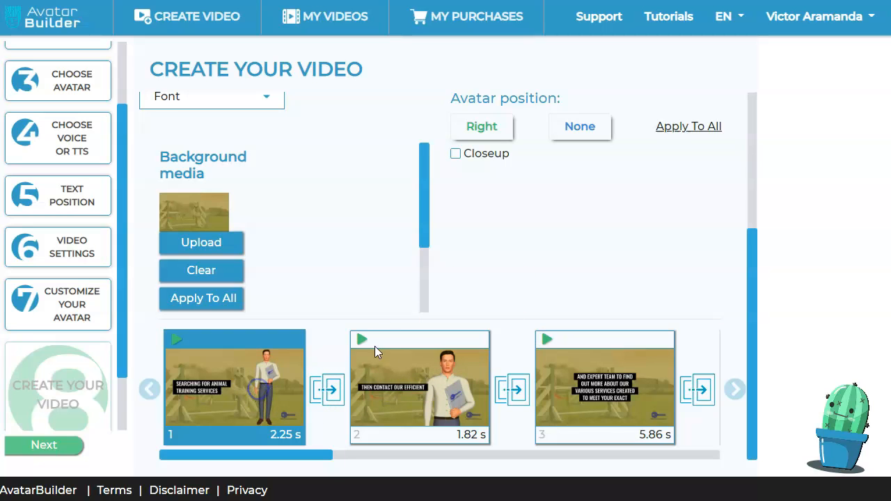
pyautogui.scroll(3, 487, 272)
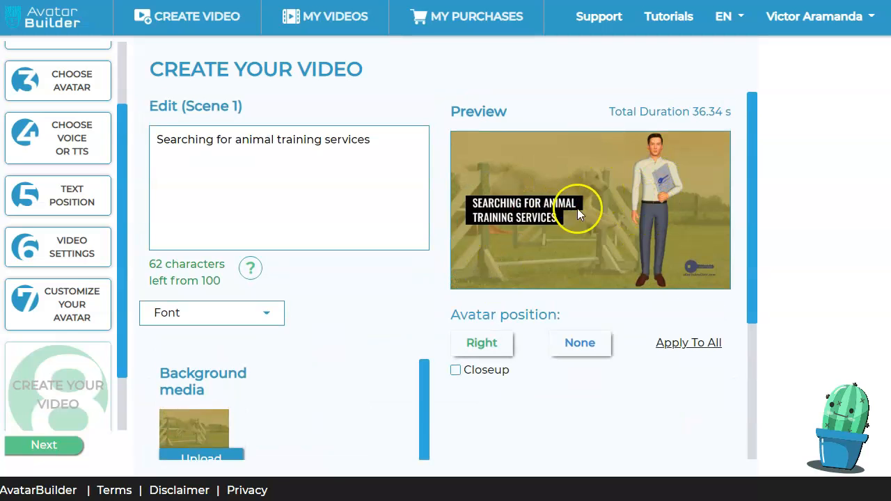
pyautogui.scroll(-3, 445, 328)
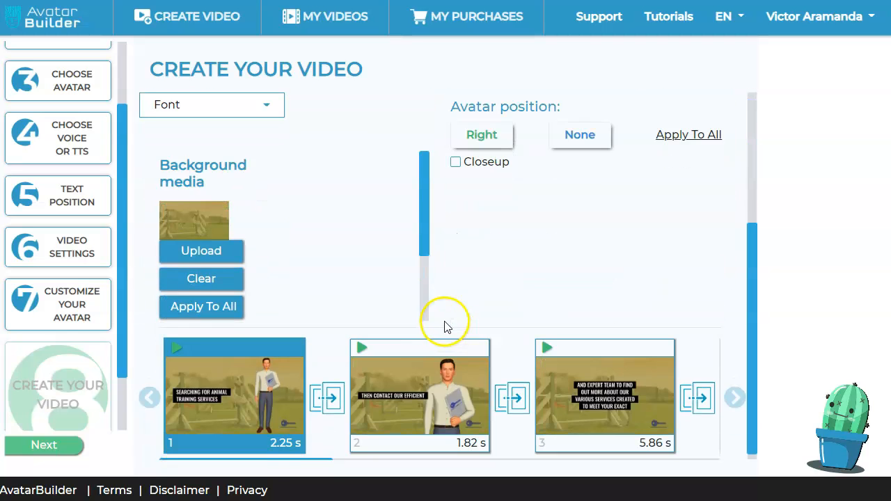
# In scene 2, try the avatar position None before returning it to Right
pyautogui.click(441, 397)
pyautogui.scroll(3, 563, 249)
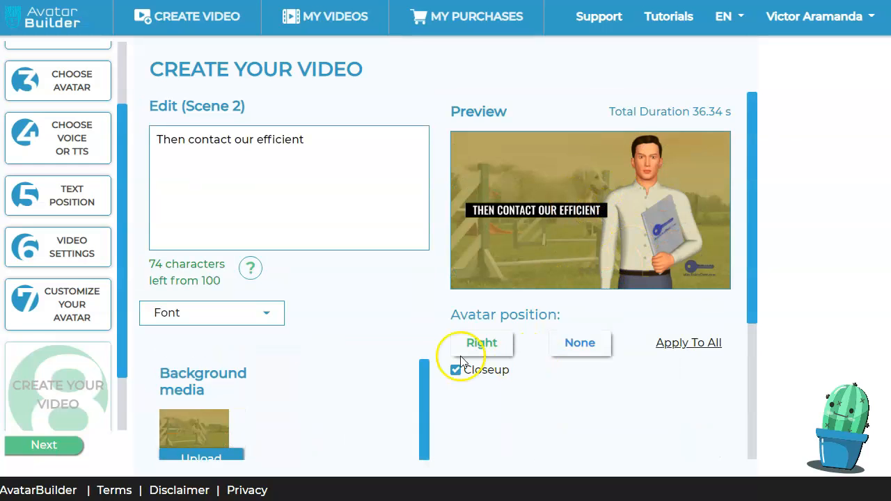
pyautogui.click(589, 346)
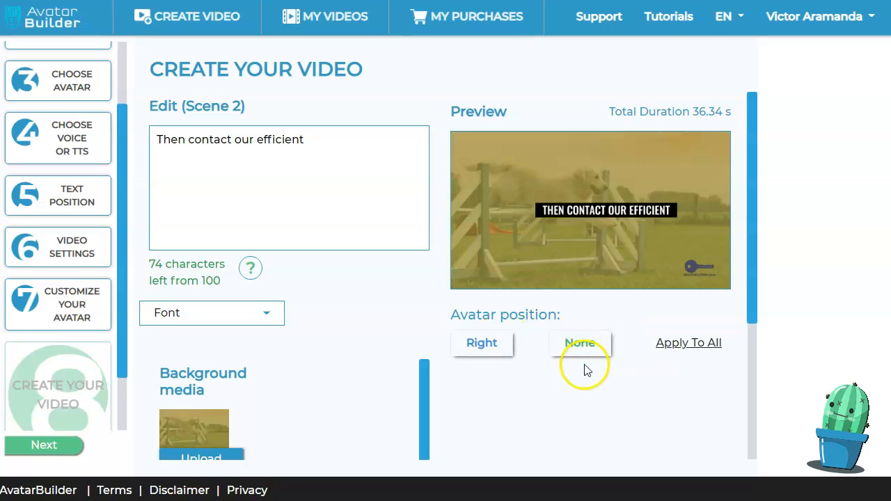
pyautogui.click(487, 344)
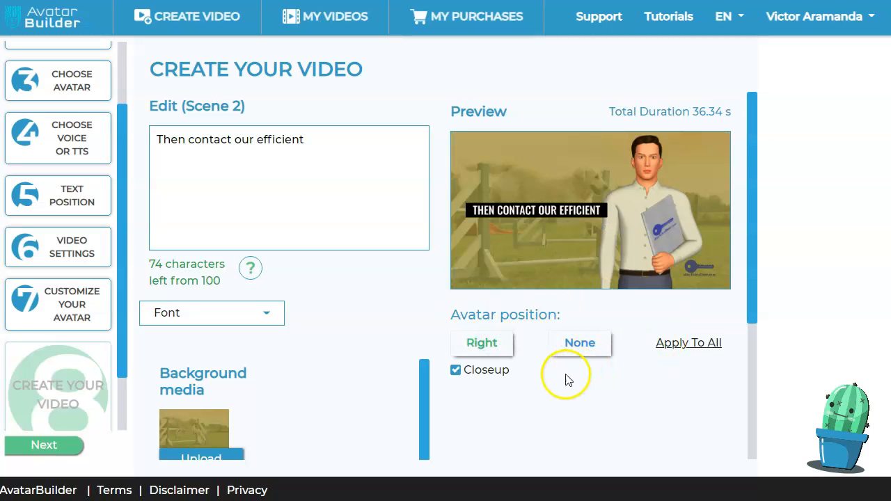
# Toggle the Closeup option of scene 2 off and back on to compare the avatar's size
pyautogui.click(456, 371)
pyautogui.click(456, 371)
pyautogui.click(454, 374)
pyautogui.click(455, 371)
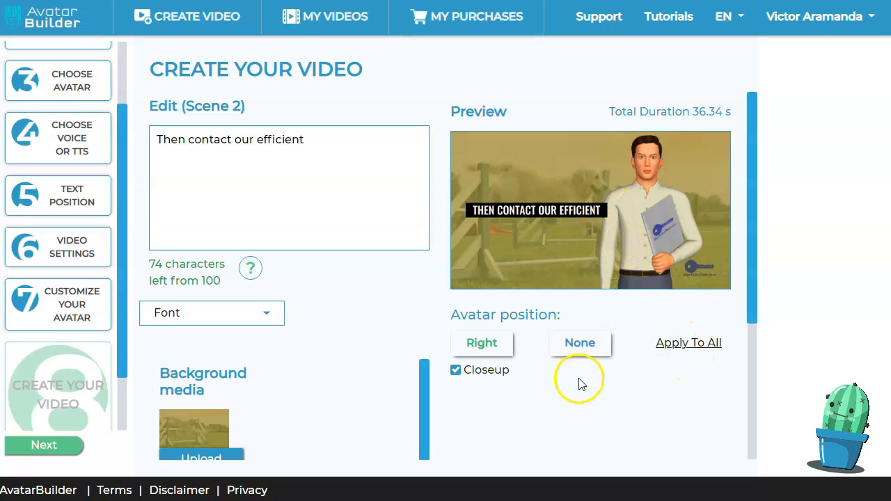
# Play scenes 3 and 4, look through the remaining scenes to scene 10, and check the background media options
pyautogui.scroll(-3, 582, 384)
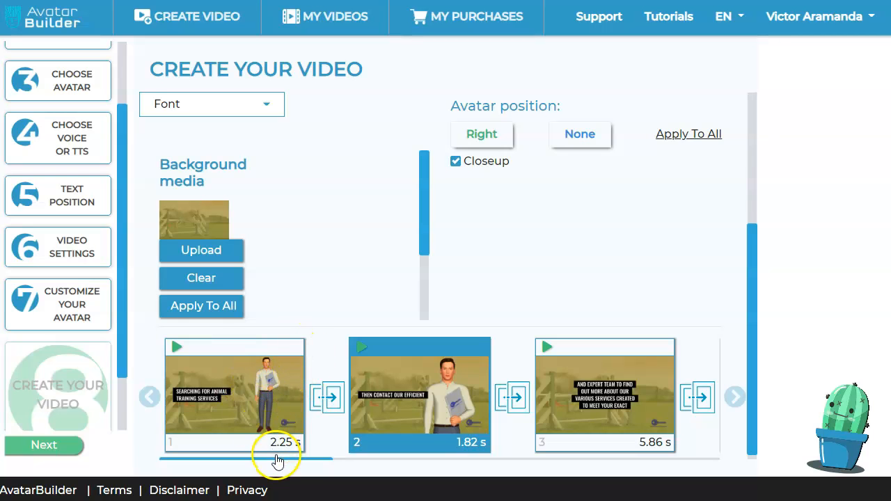
pyautogui.moveTo(303, 459); pyautogui.dragTo(385, 457)
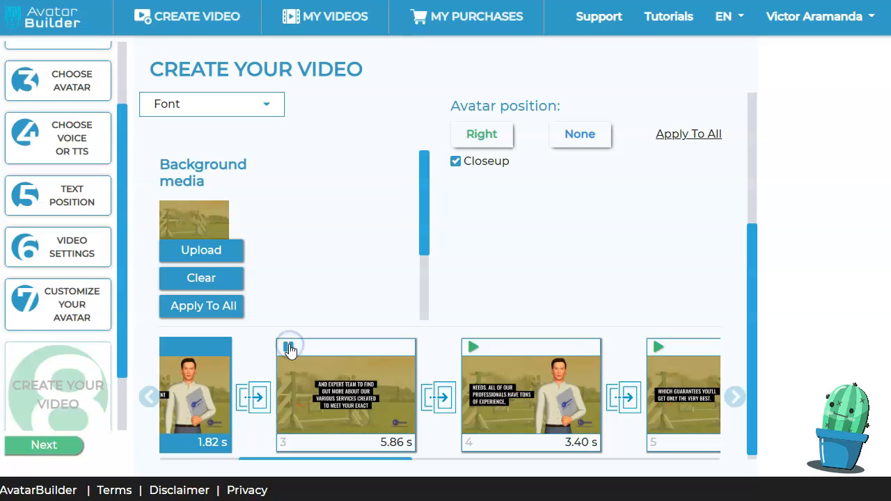
pyautogui.click(472, 348)
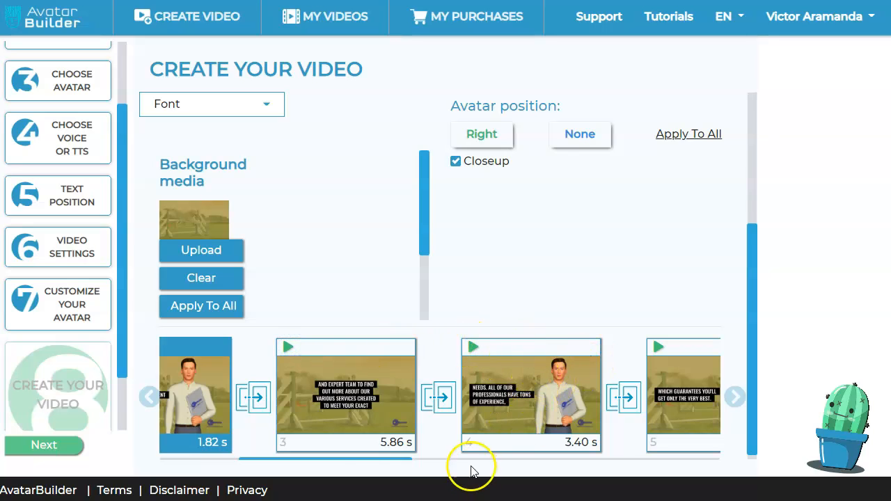
pyautogui.moveTo(370, 459); pyautogui.dragTo(417, 460)
pyautogui.click(734, 395)
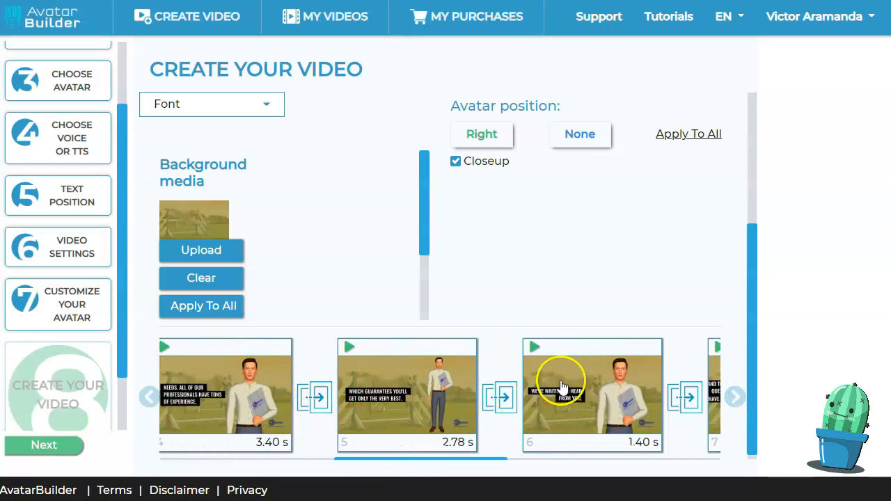
pyautogui.click(737, 396)
pyautogui.click(738, 397)
pyautogui.click(738, 398)
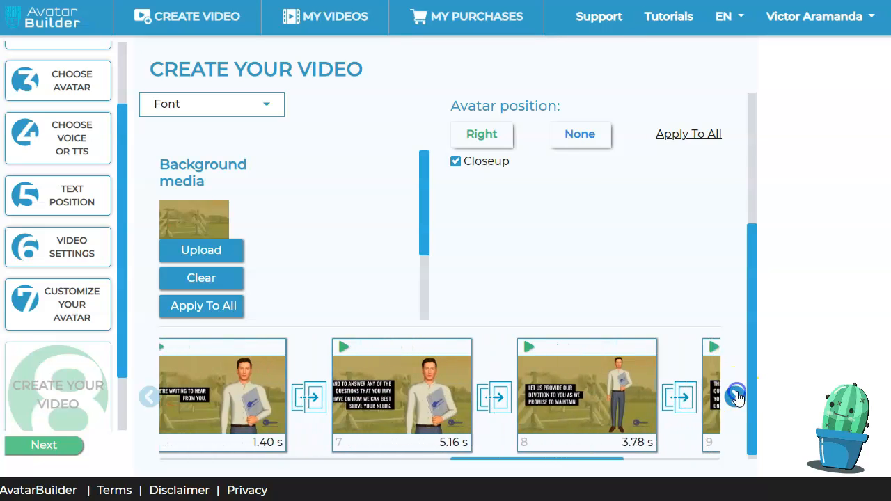
pyautogui.click(738, 398)
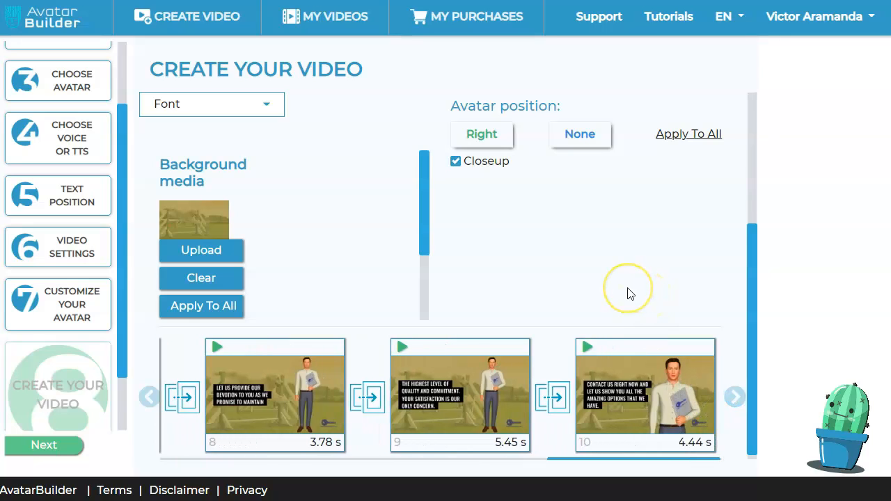
pyautogui.scroll(-1, 527, 289)
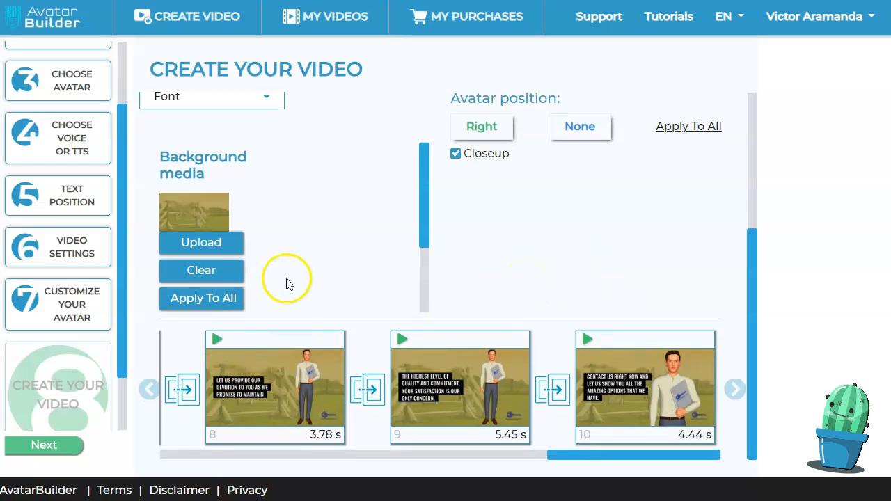
pyautogui.scroll(3, 274, 209)
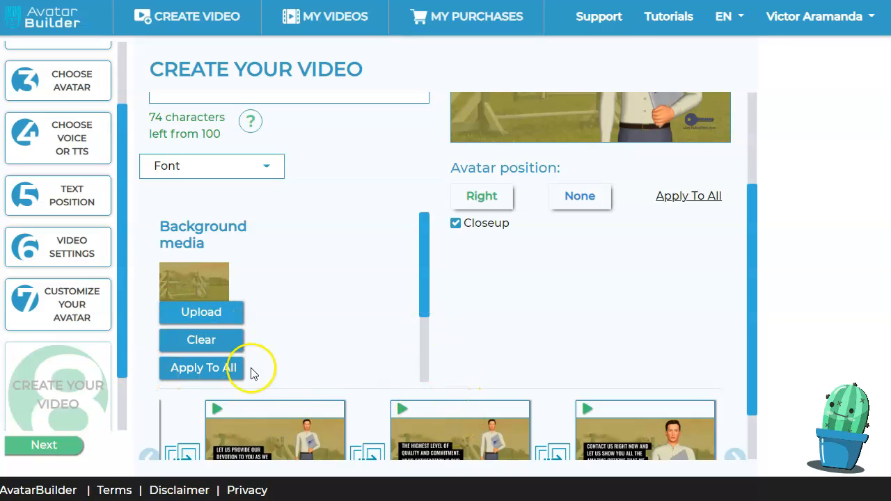
# Finalize the project as v04 and create the video, after trying to access the 1080p resolution
pyautogui.click(50, 443)
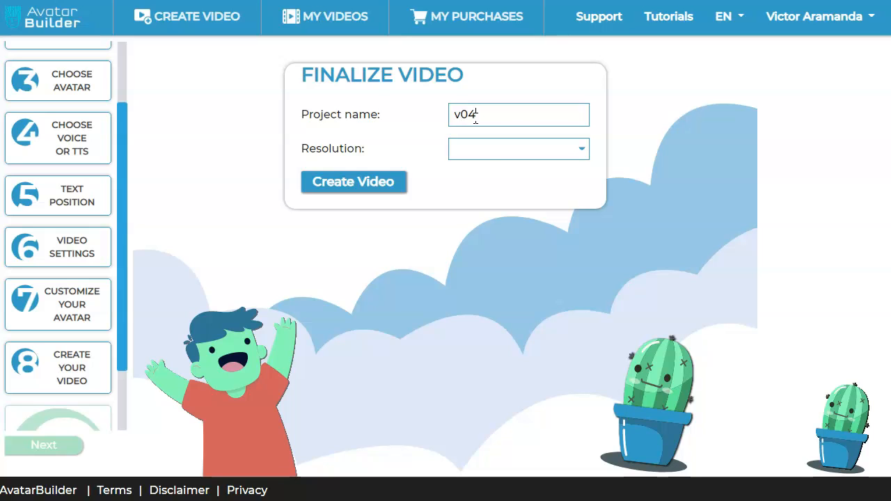
pyautogui.click(569, 152)
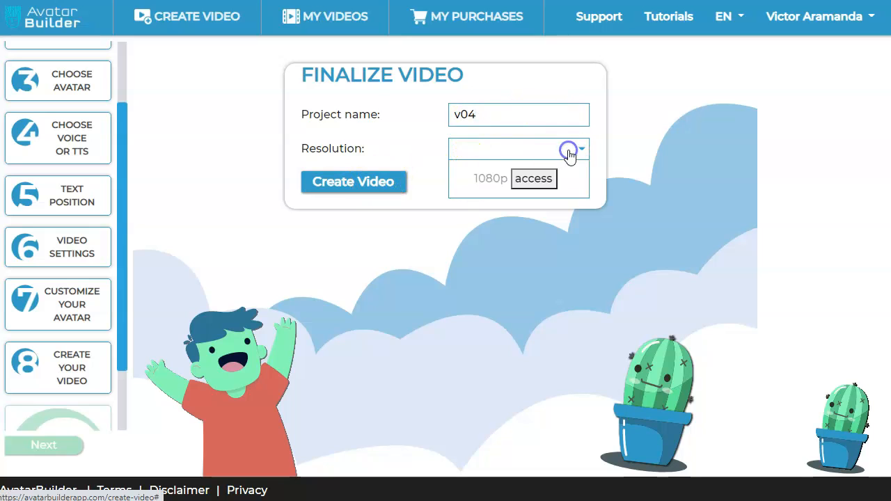
pyautogui.click(524, 180)
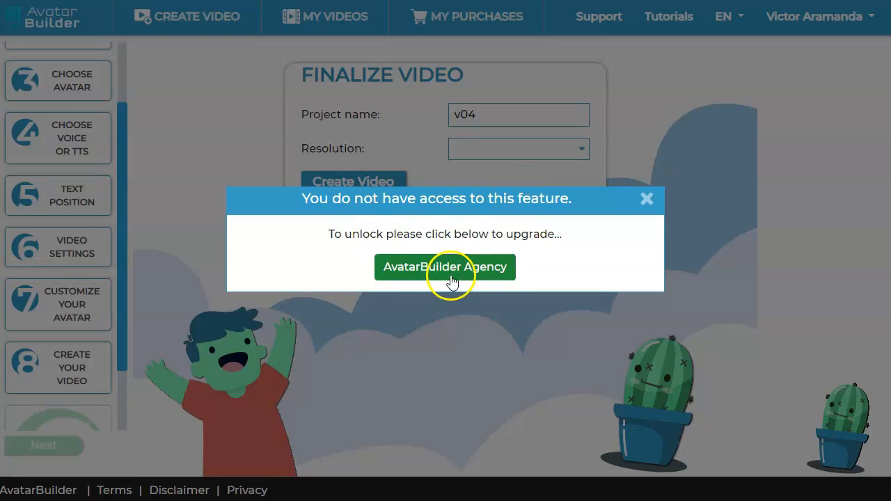
pyautogui.click(643, 200)
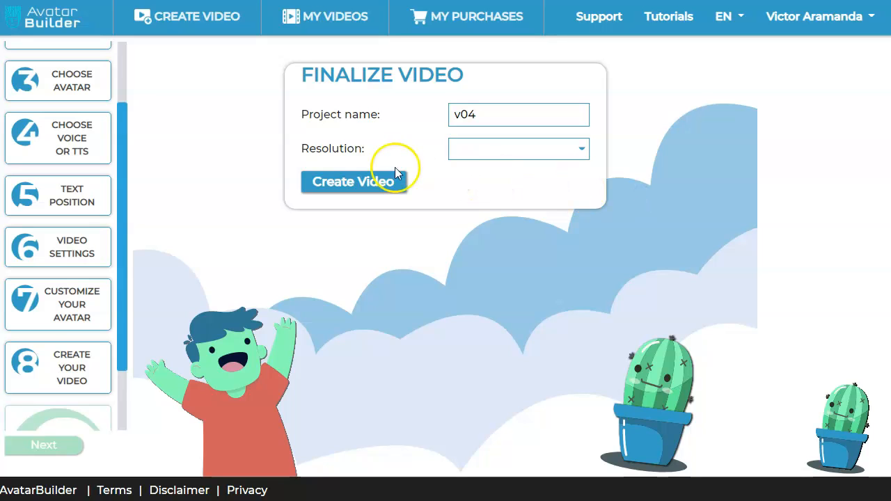
pyautogui.click(360, 184)
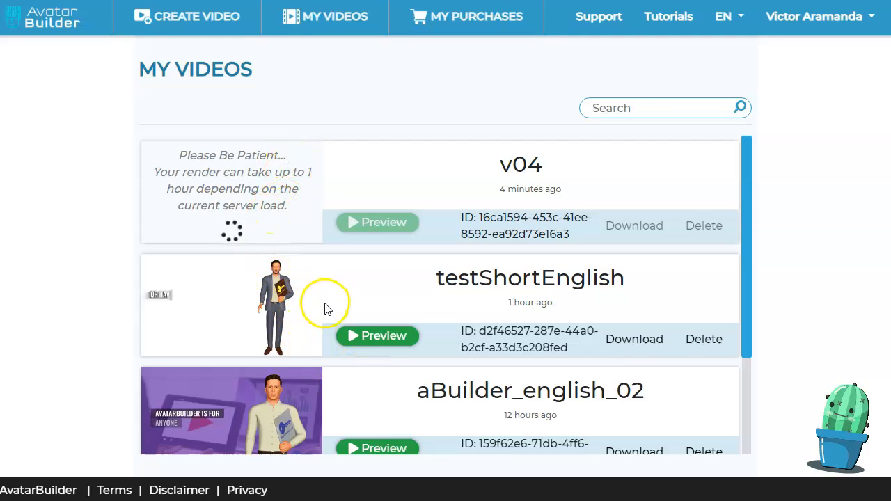
pyautogui.scroll(-2, 350, 413)
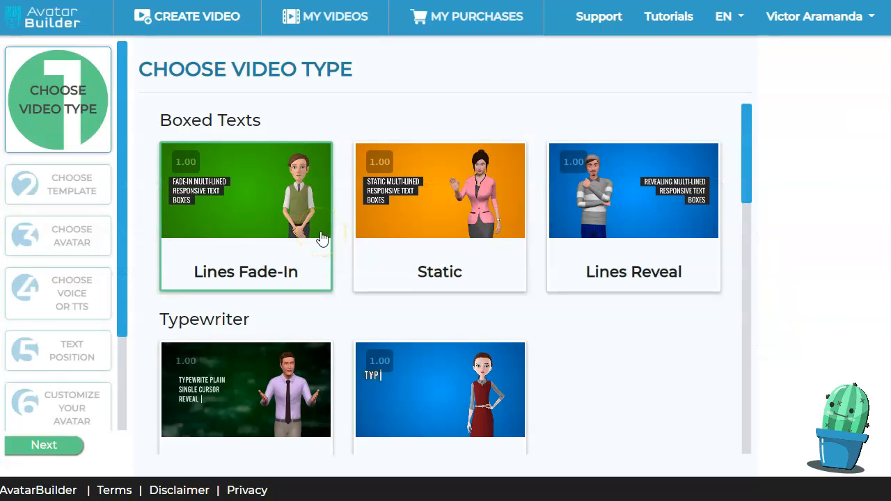
# Look through the available video types for a new video, from Lines Fade-In through Mockups Showcase to Greenscreens
pyautogui.click(296, 223)
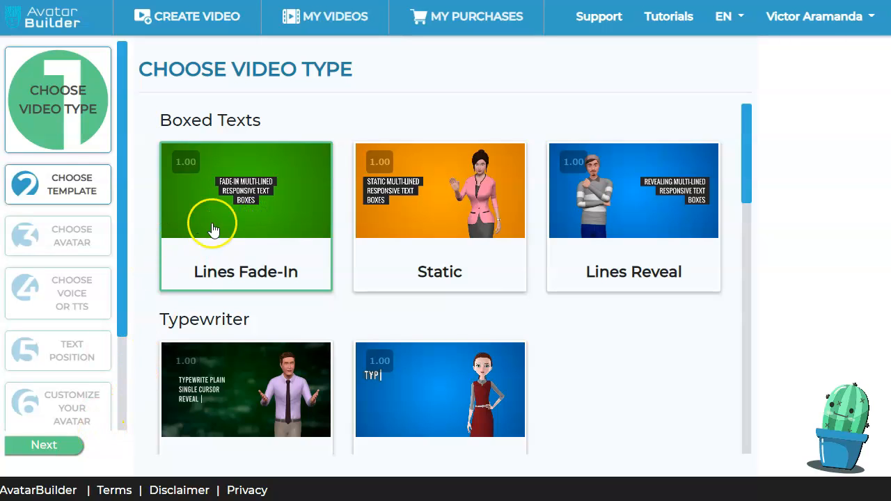
pyautogui.scroll(-10, 253, 261)
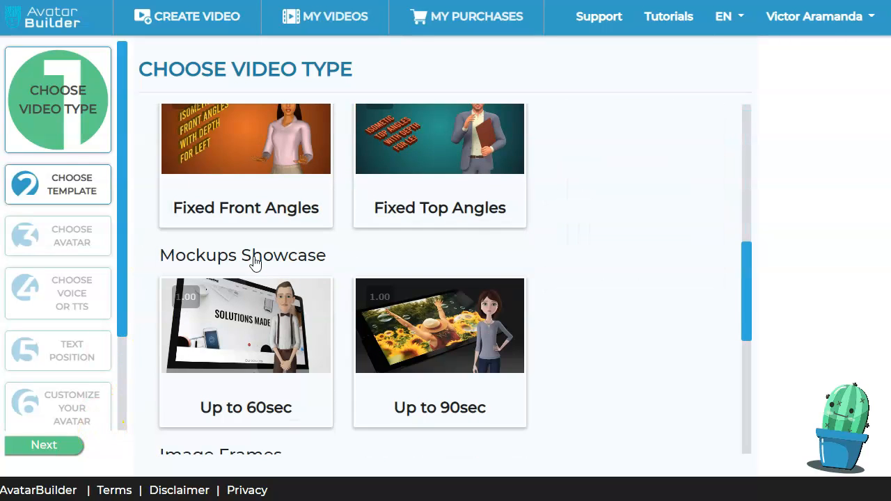
pyautogui.scroll(-1, 230, 247)
pyautogui.click(240, 284)
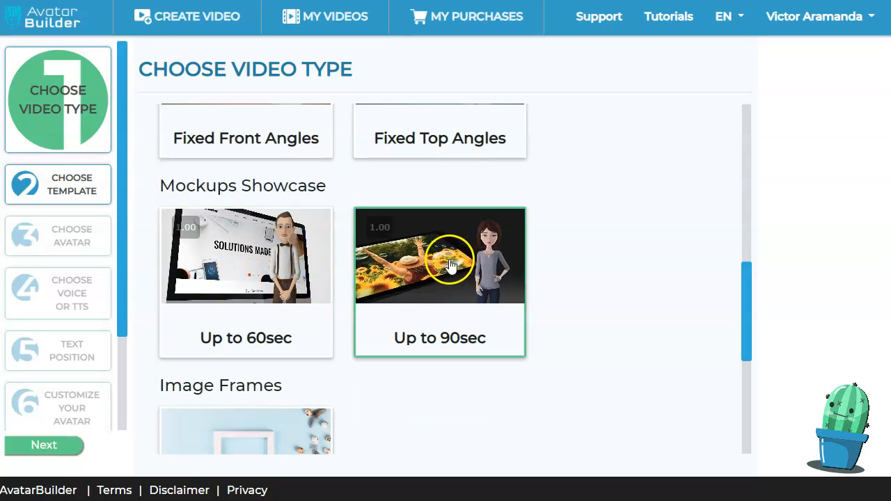
pyautogui.scroll(3, 454, 328)
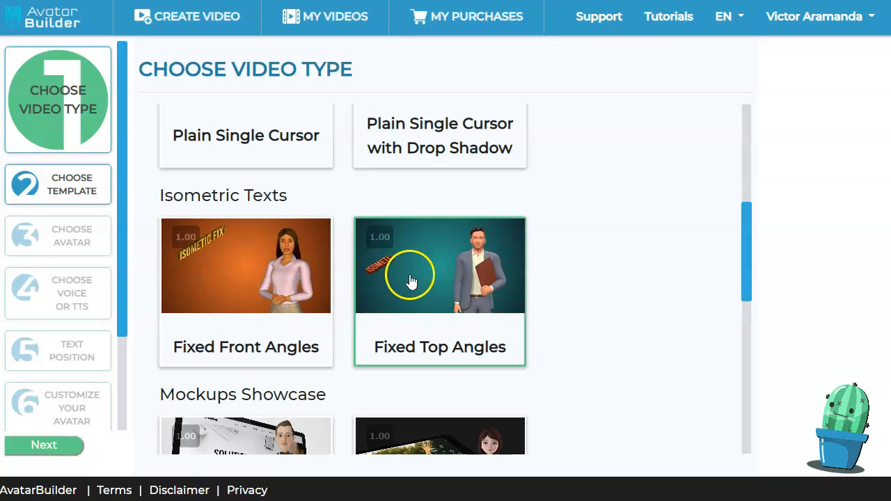
pyautogui.scroll(2, 410, 278)
pyautogui.scroll(-6, 362, 348)
pyautogui.scroll(-4, 283, 360)
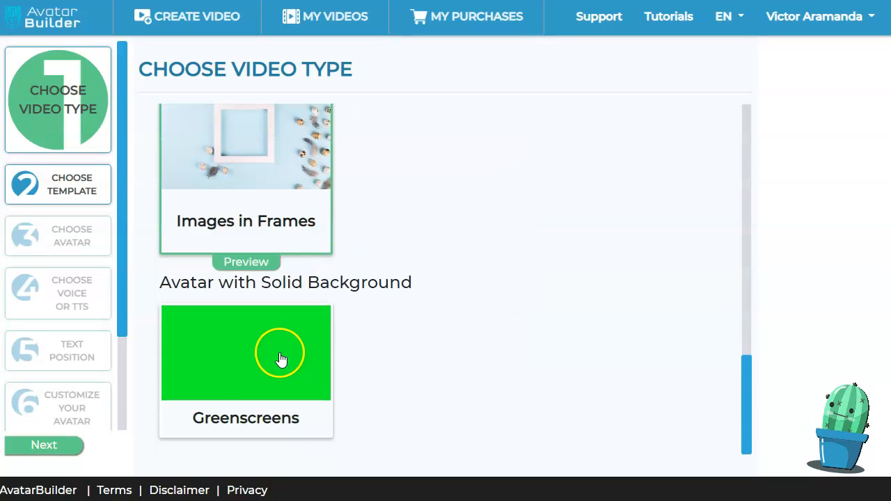
# Keep the Lines Fade-In video type, browse the templates, and choose the Blank Canvas template
pyautogui.scroll(12, 209, 313)
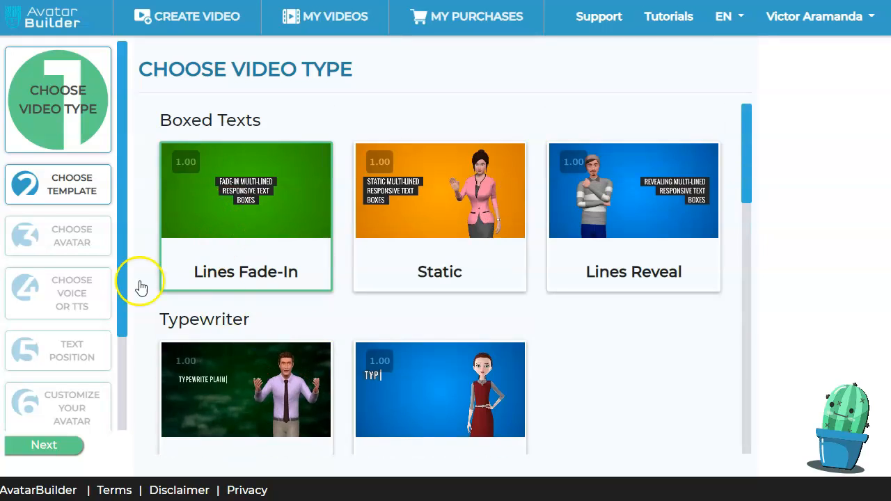
pyautogui.click(28, 444)
pyautogui.scroll(-5, 279, 277)
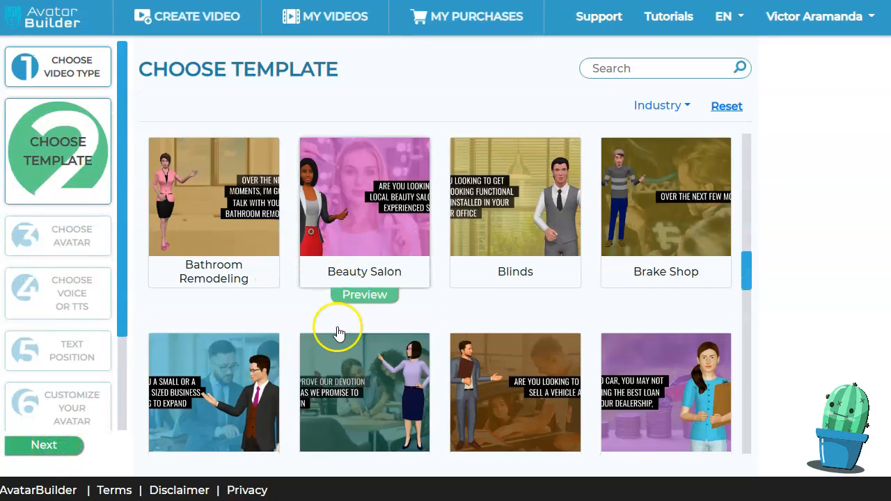
pyautogui.scroll(5, 338, 332)
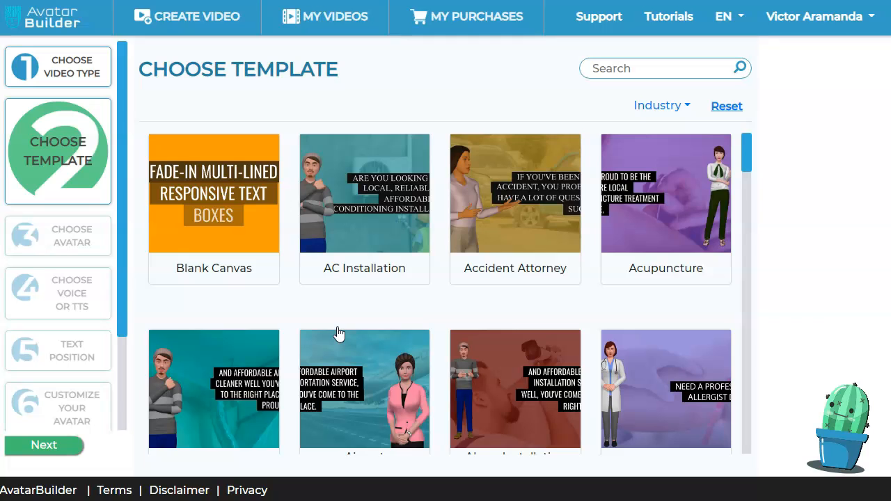
pyautogui.click(214, 202)
pyautogui.click(43, 464)
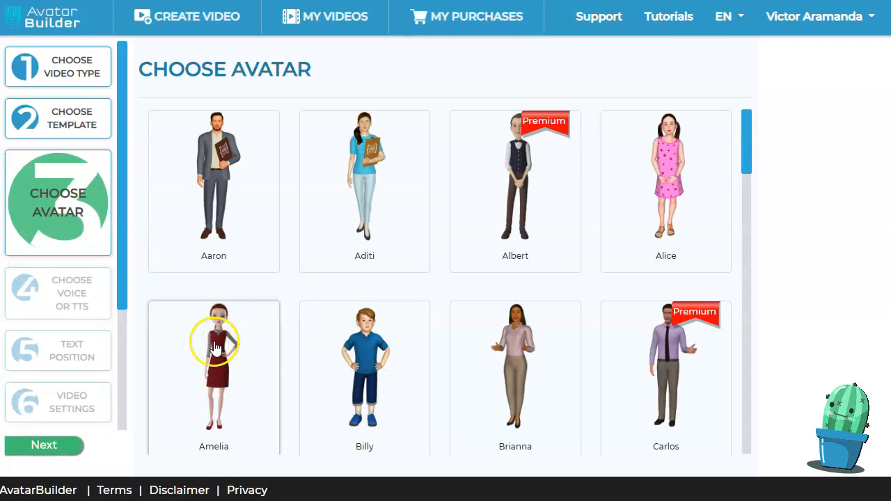
# Choose an avatar from further down the avatar list and proceed to the voice settings
pyautogui.moveTo(387, 289)
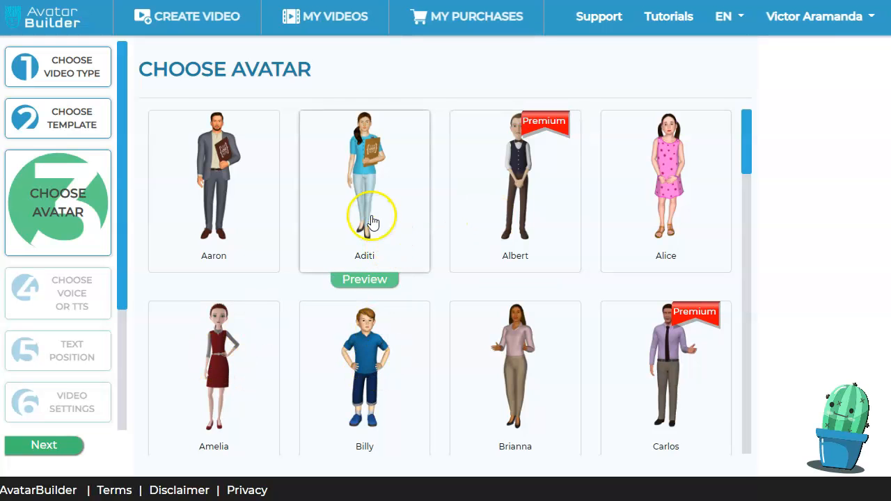
pyautogui.scroll(-14, 369, 209)
pyautogui.click(672, 347)
pyautogui.click(25, 444)
# Use text to speech with a script introducing AvatarBuilder's 3D animated explainer videos, and enable background music
pyautogui.click(169, 134)
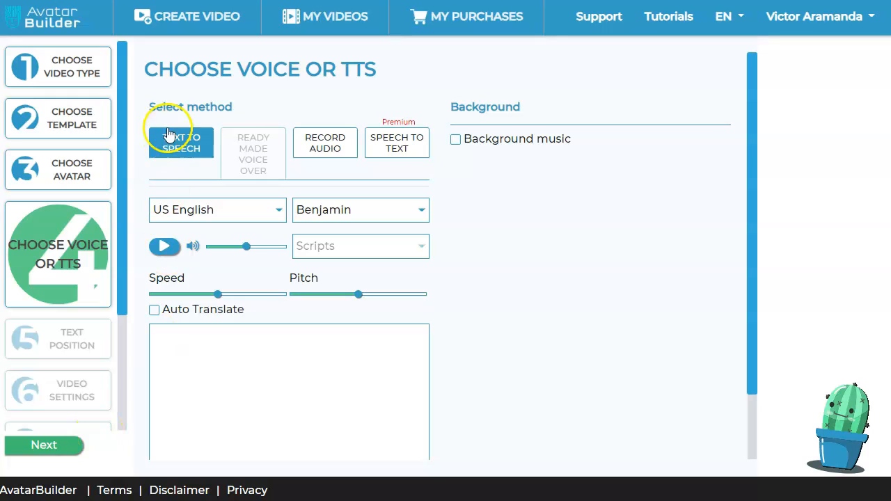
pyautogui.click(269, 385)
pyautogui.write('AvatarBuilder is a very powerful online software that makes it easy to create 3D animated lip-synchronized character explainer videos. Marketing Templates, 3D animated, use recorded voices or have it create them with Text to speech technology and auto-translate to many languages. Get it today with my link. Thanks')
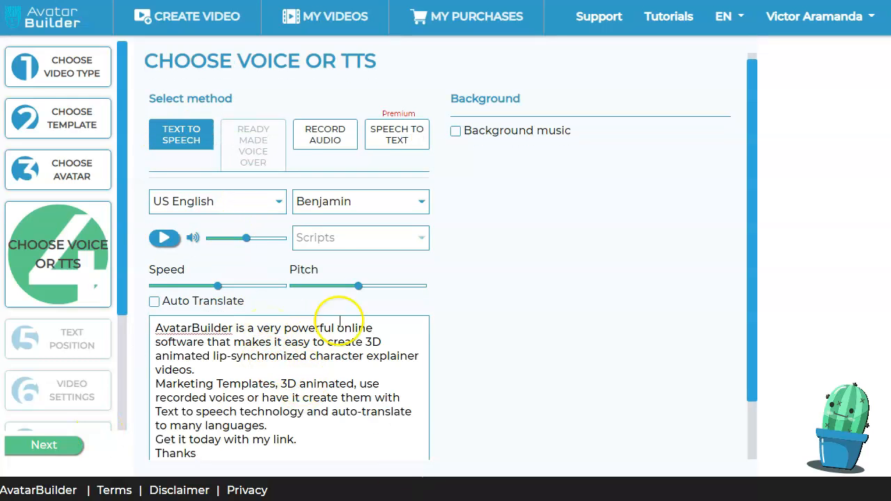
pyautogui.click(455, 131)
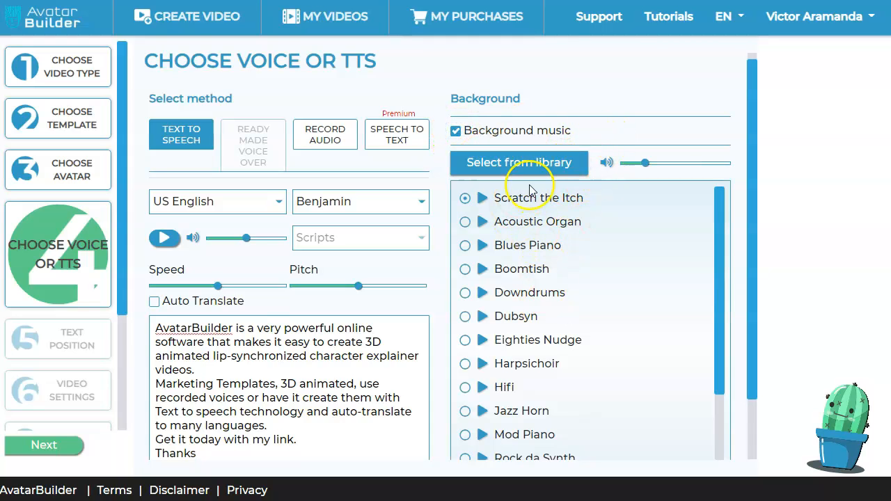
# Select the US English voice Liam and listen to the script
pyautogui.scroll(-3, 498, 357)
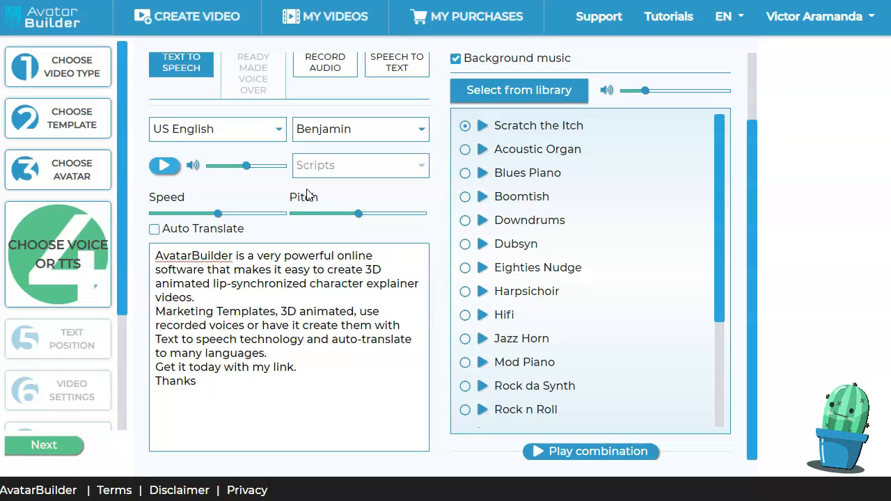
pyautogui.click(328, 131)
pyautogui.click(341, 283)
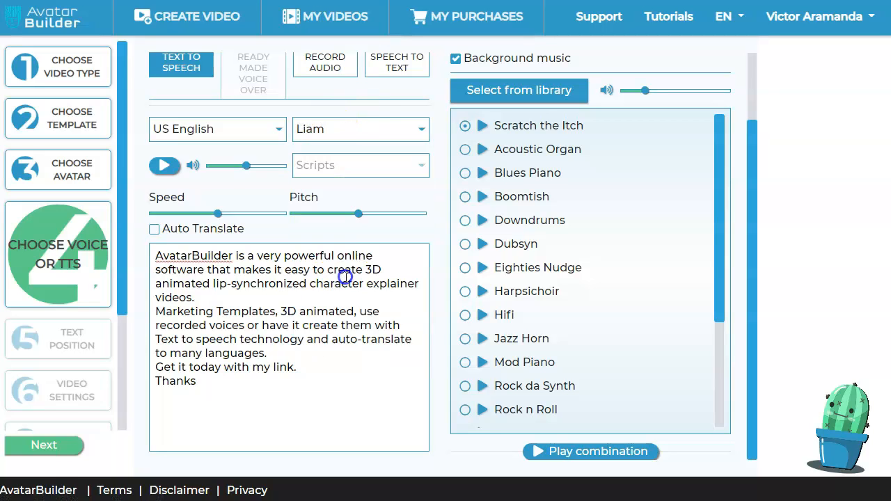
pyautogui.click(162, 168)
# Set the language to British English, replace the script with one about who AvatarBuilder is for, reduce the speed slightly, and preview it
pyautogui.click(272, 130)
pyautogui.scroll(-3, 253, 230)
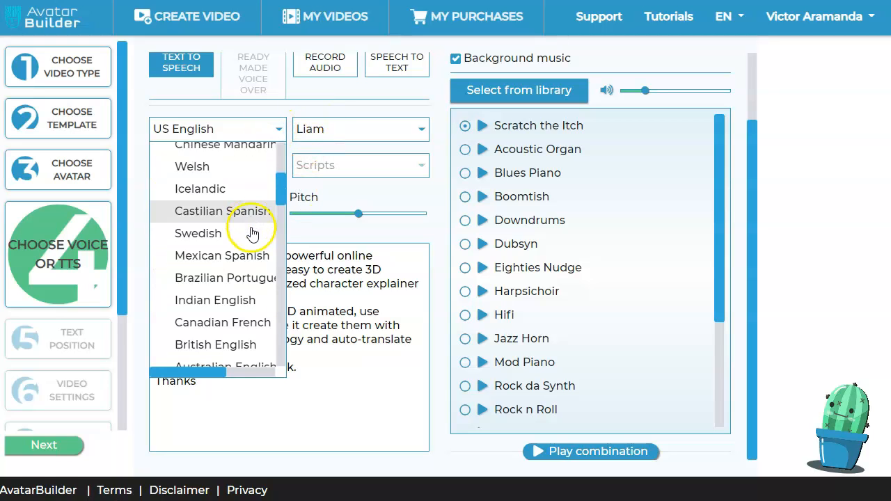
pyautogui.click(216, 344)
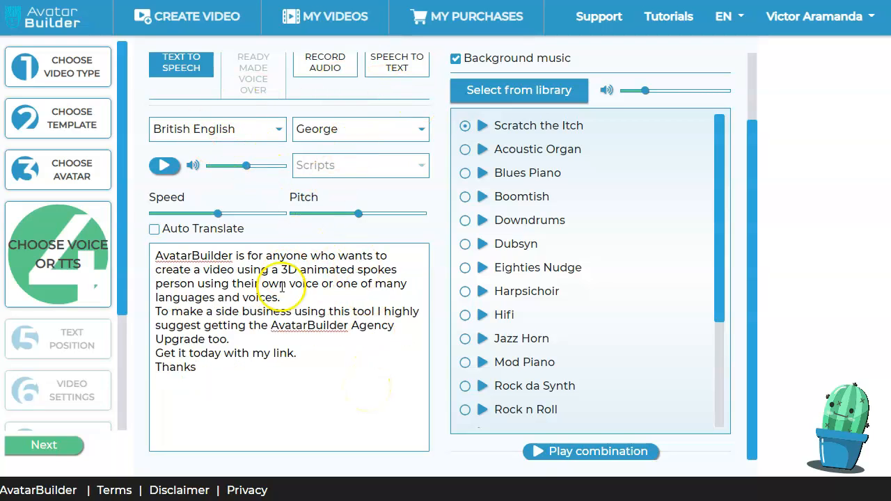
pyautogui.click(154, 256)
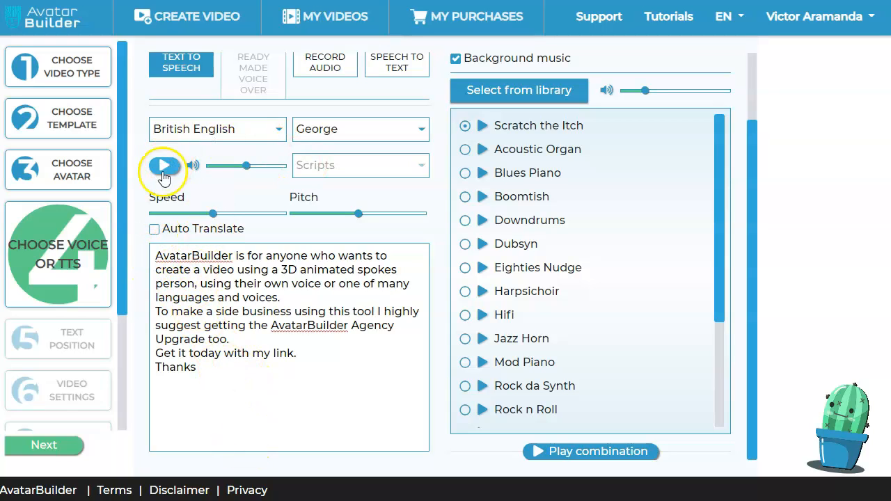
pyautogui.click(163, 171)
# Replace "Thanks" at the end of the script with "Cheers!" and listen to the voice-over again
pyautogui.moveTo(200, 368); pyautogui.dragTo(153, 368)
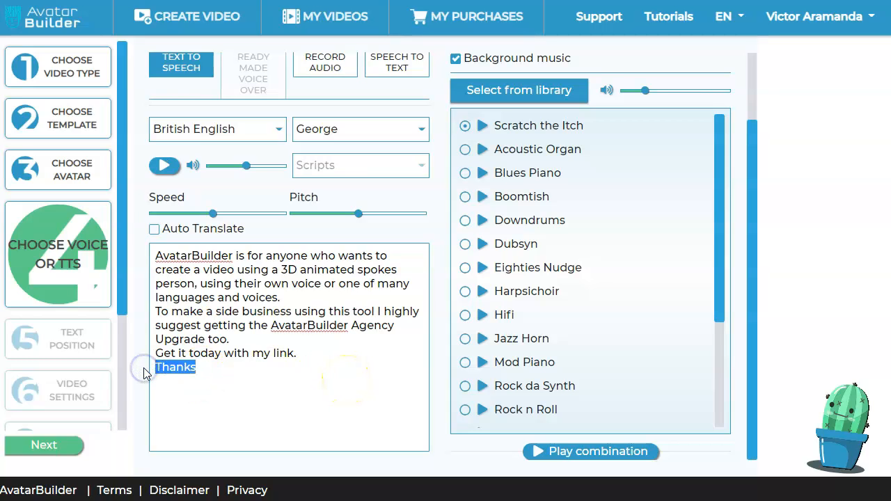
pyautogui.write('Cheers!')
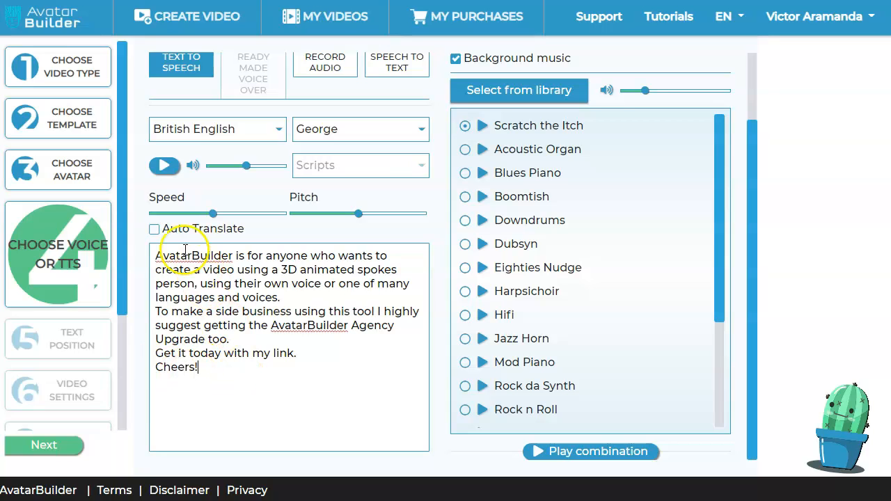
pyautogui.click(163, 168)
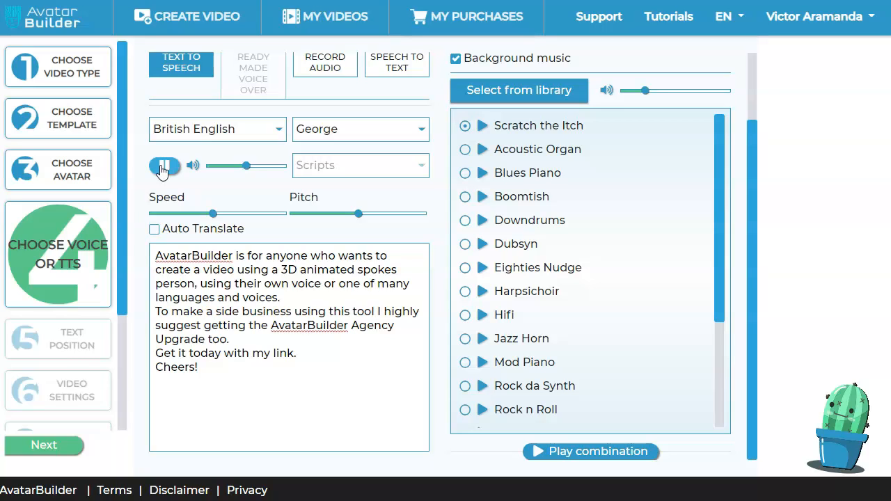
pyautogui.click(163, 168)
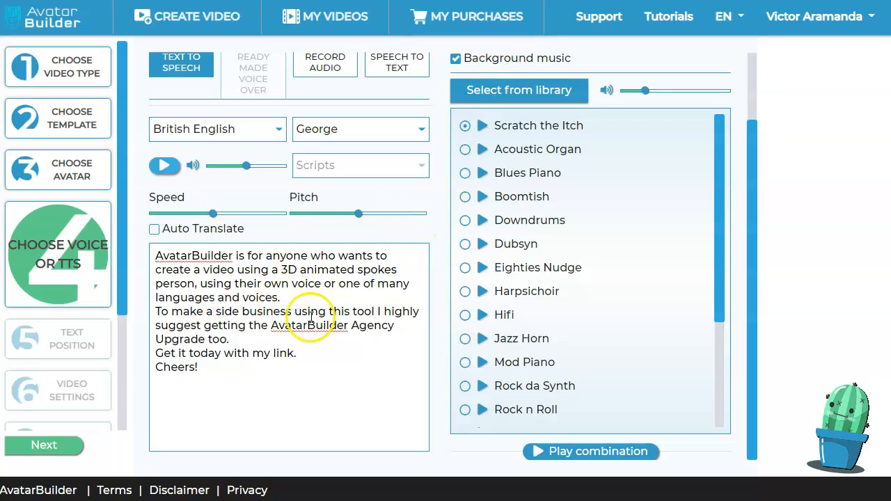
# Lower the background music volume, sample Blues Piano, and select it as the background track
pyautogui.moveTo(646, 90); pyautogui.dragTo(632, 91)
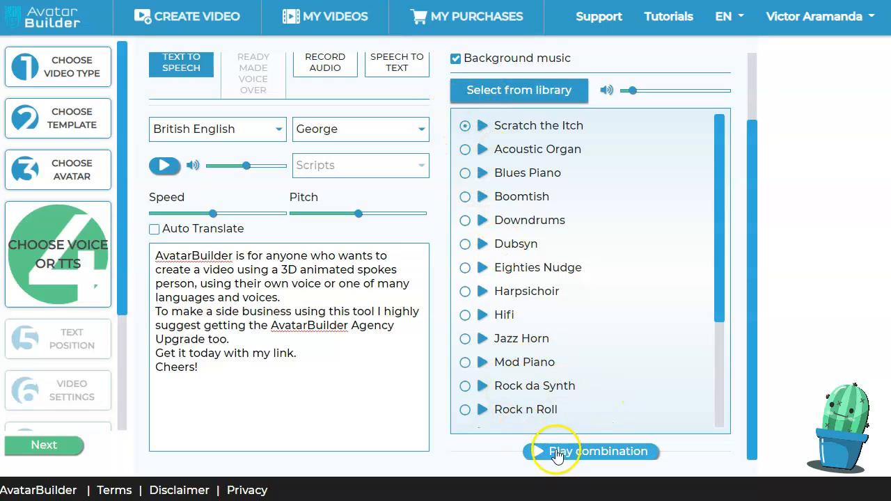
pyautogui.click(486, 179)
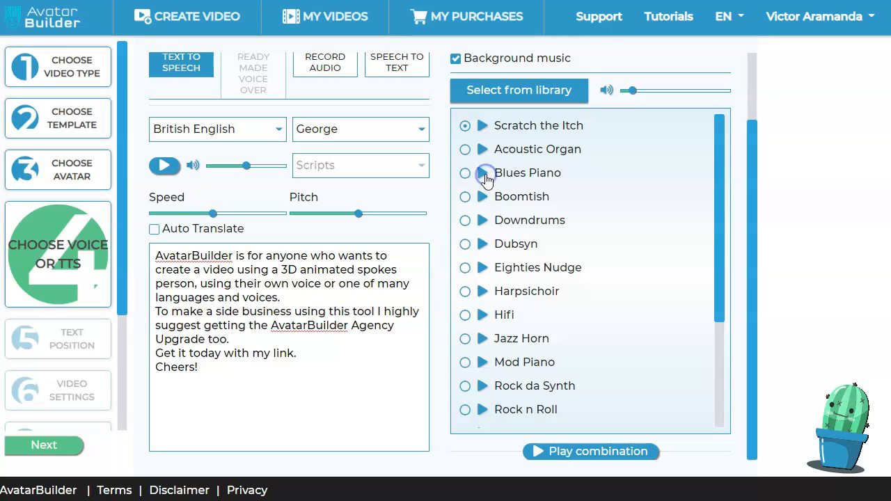
pyautogui.click(485, 174)
pyautogui.moveTo(631, 92); pyautogui.dragTo(627, 94)
pyautogui.click(482, 173)
pyautogui.click(465, 173)
# Play the voice and music combination while lowering the background music volume further
pyautogui.click(536, 452)
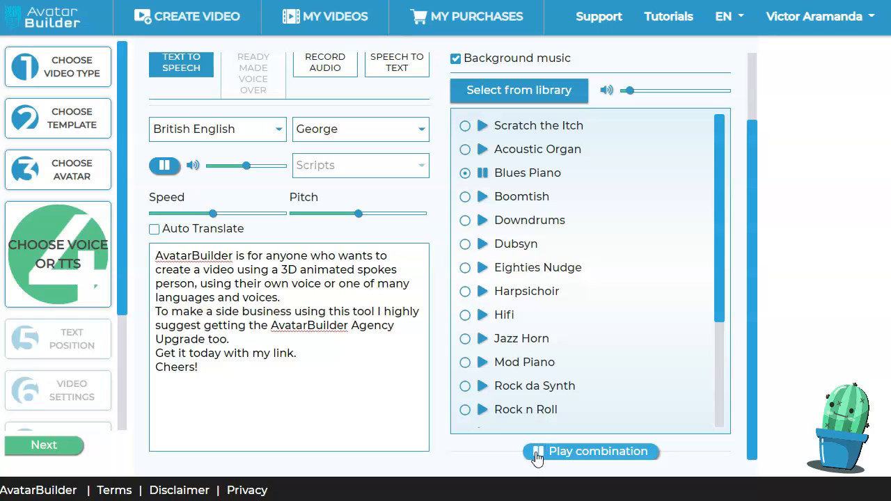
pyautogui.moveTo(630, 91); pyautogui.dragTo(626, 93)
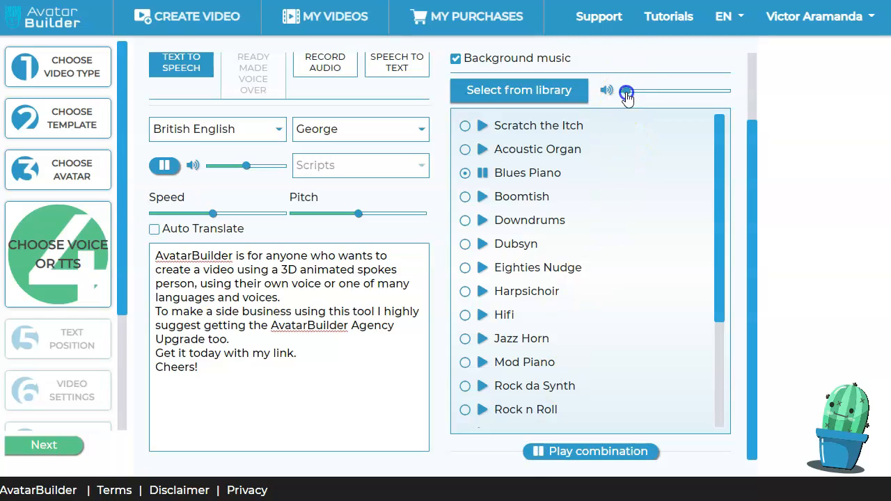
pyautogui.click(630, 131)
pyautogui.click(626, 92)
pyautogui.click(547, 454)
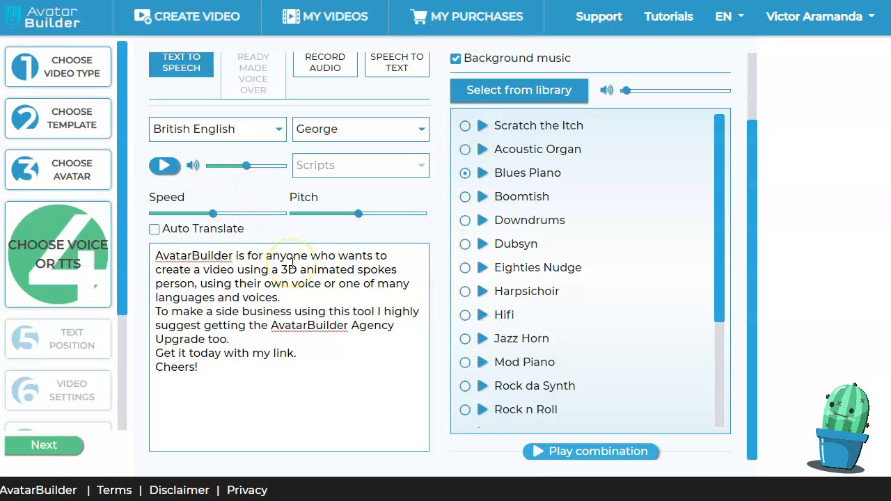
# Enable Auto Translate and set the voice language to US Spanish
pyautogui.click(276, 131)
pyautogui.click(275, 130)
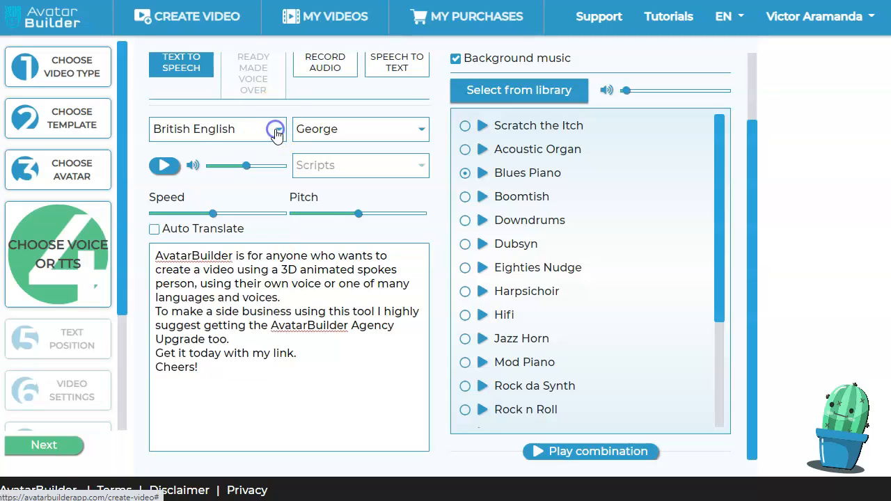
pyautogui.click(154, 233)
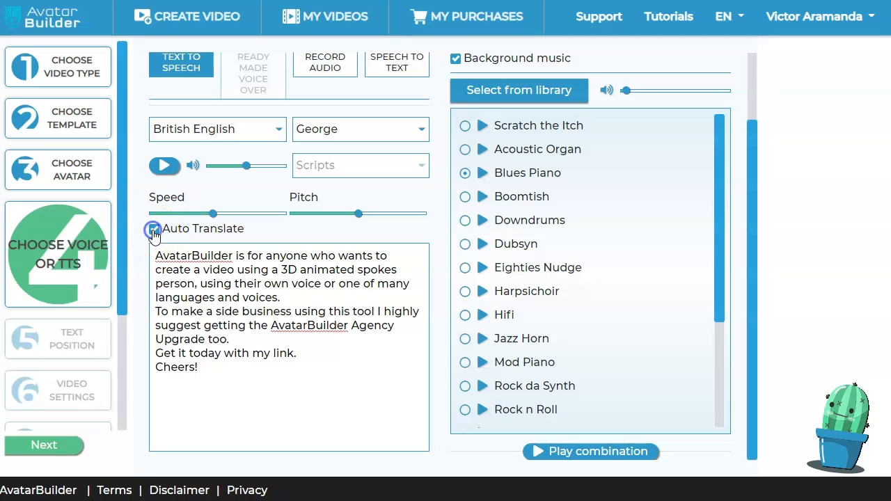
pyautogui.click(278, 131)
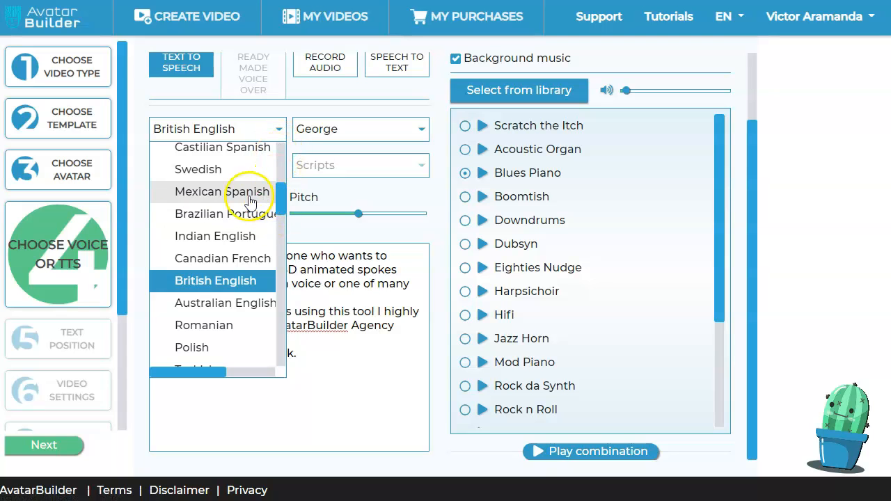
pyautogui.scroll(5, 247, 195)
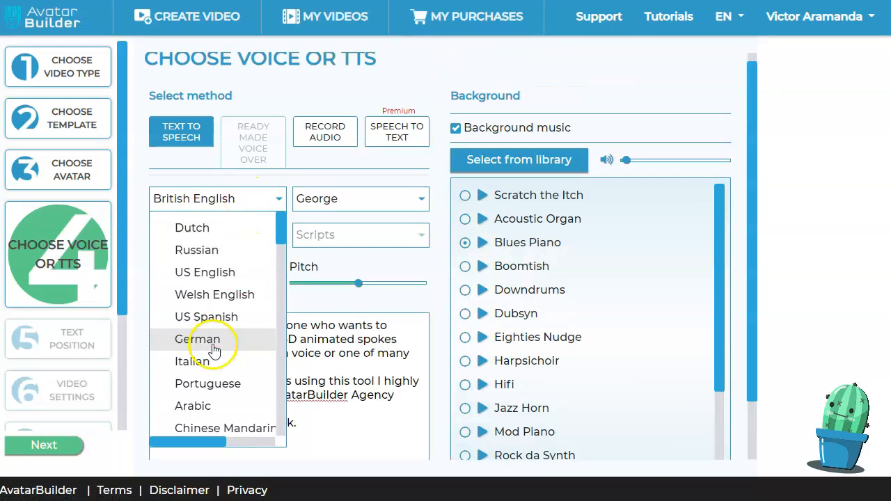
pyautogui.click(212, 318)
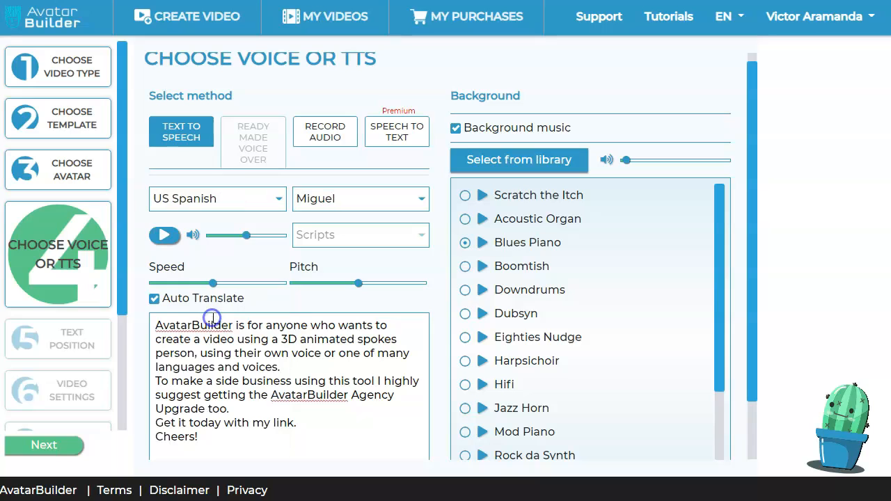
# Play the voice-over to translate the script into Spanish and hear it, and look over the translated text
pyautogui.click(165, 236)
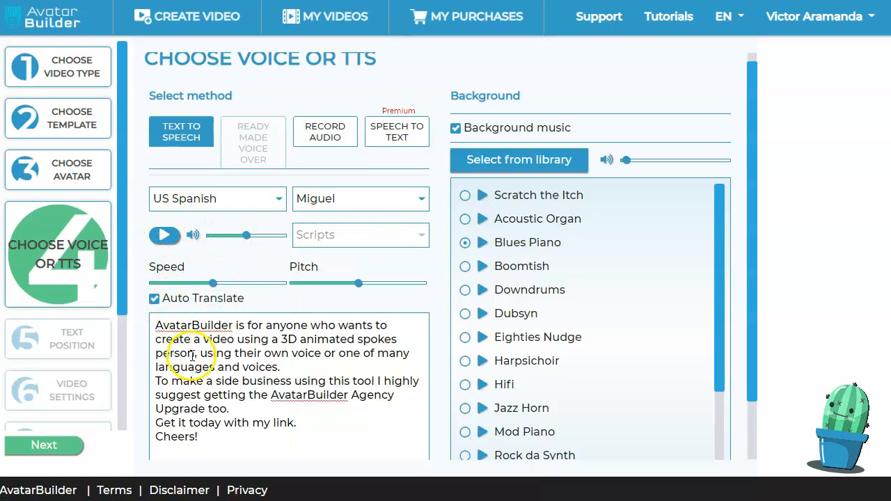
pyautogui.click(165, 235)
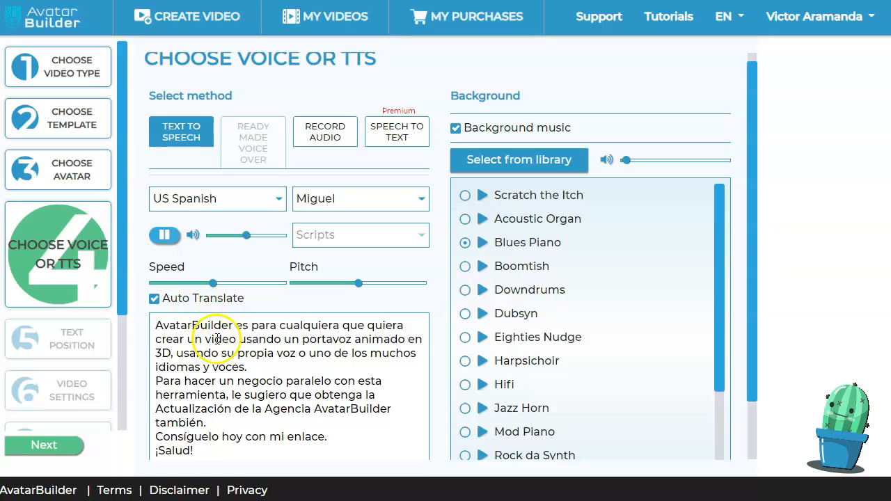
pyautogui.click(167, 237)
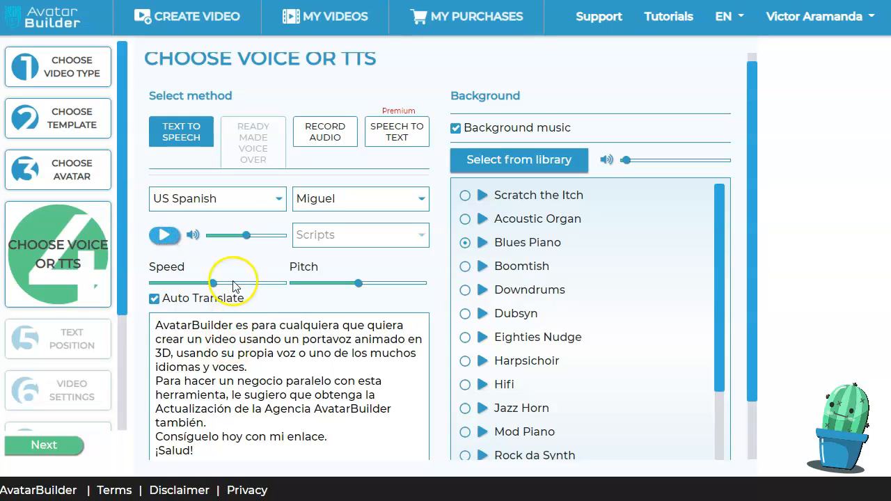
pyautogui.moveTo(202, 451); pyautogui.dragTo(127, 315)
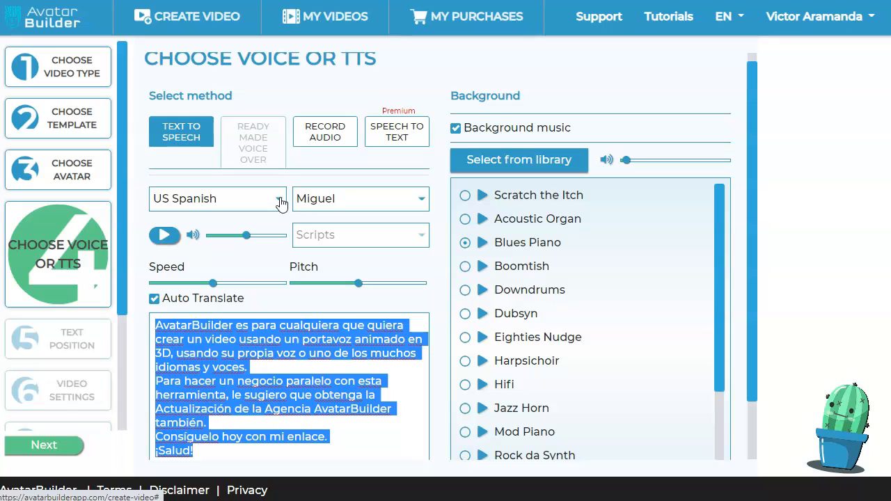
pyautogui.click(265, 366)
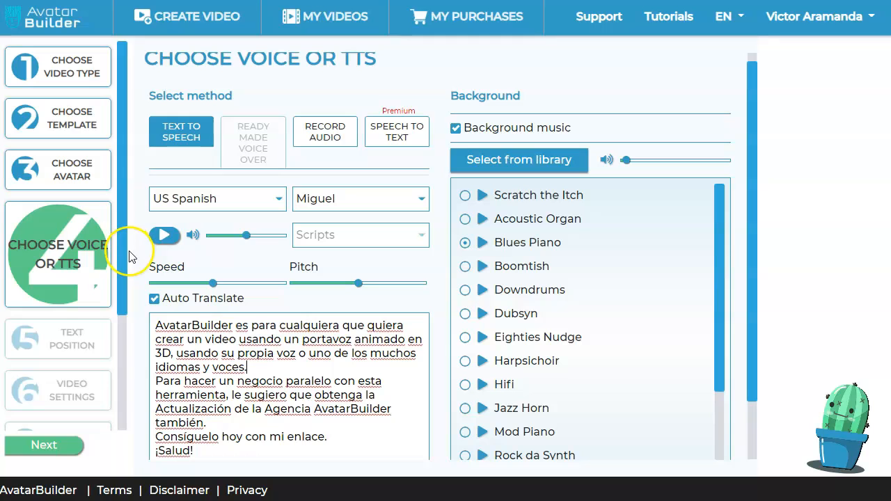
# Proceed to the text position stage, set the font to Barlow Black, check the scene texts, and continue to the video settings
pyautogui.moveTo(121, 270); pyautogui.dragTo(132, 388)
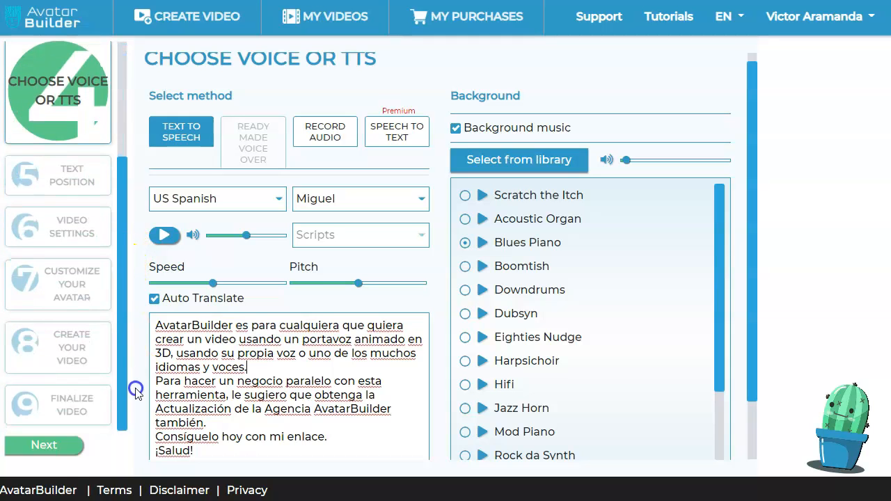
pyautogui.click(43, 446)
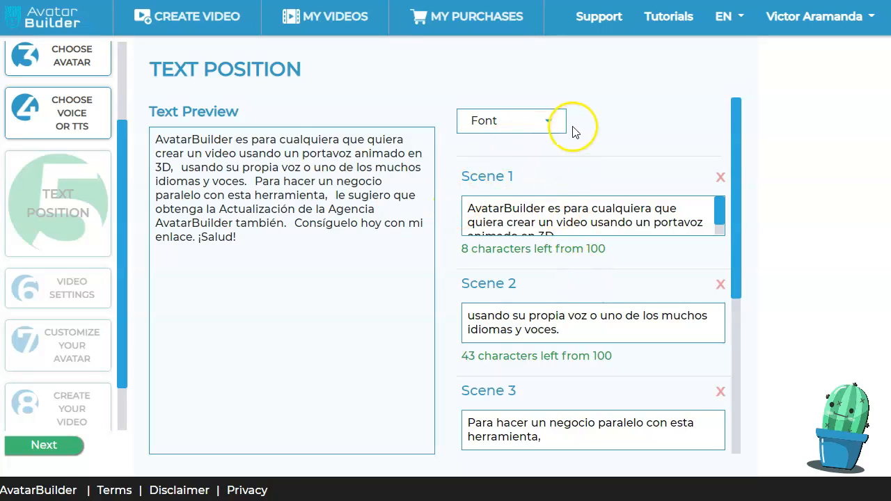
pyautogui.click(548, 121)
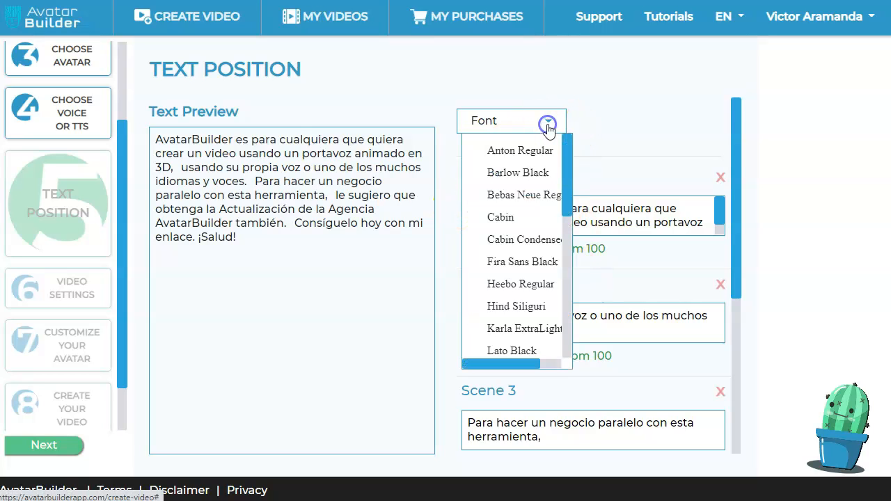
pyautogui.click(521, 175)
pyautogui.scroll(-2, 599, 219)
pyautogui.scroll(-3, 581, 279)
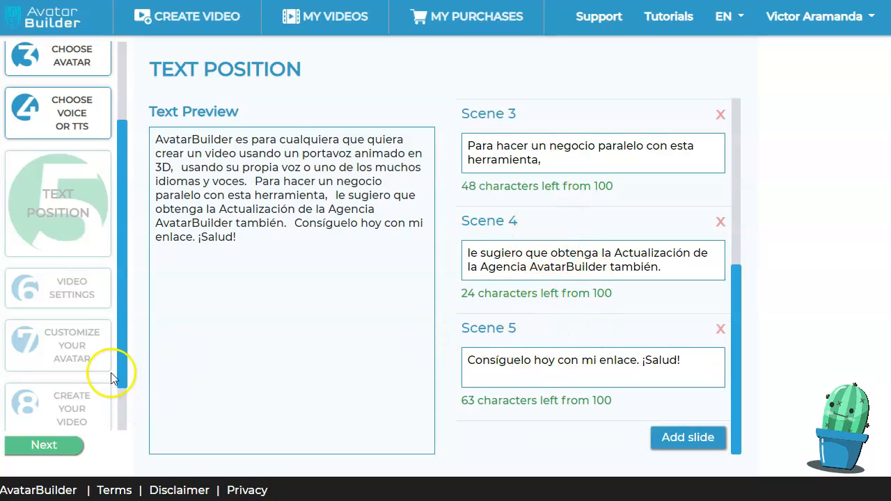
pyautogui.click(48, 445)
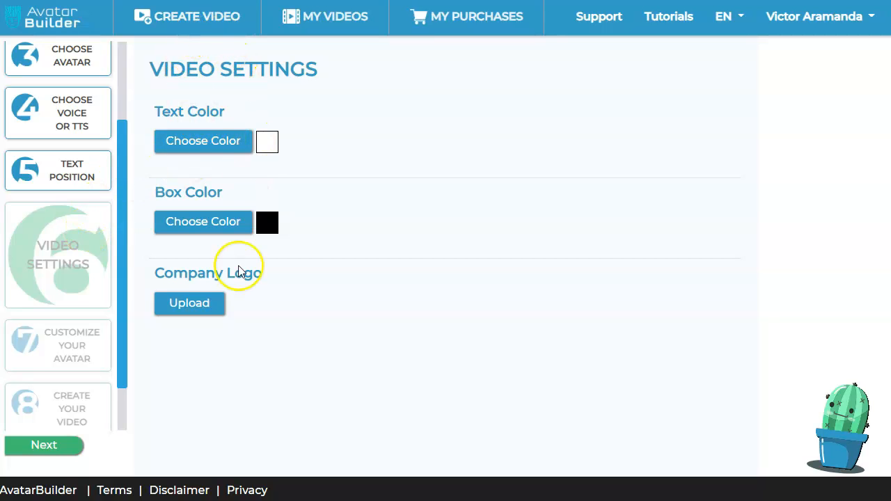
# Use the AKeyToAnyDoor.com key image as the company logo and place the logo on the avatar's box as well
pyautogui.click(185, 312)
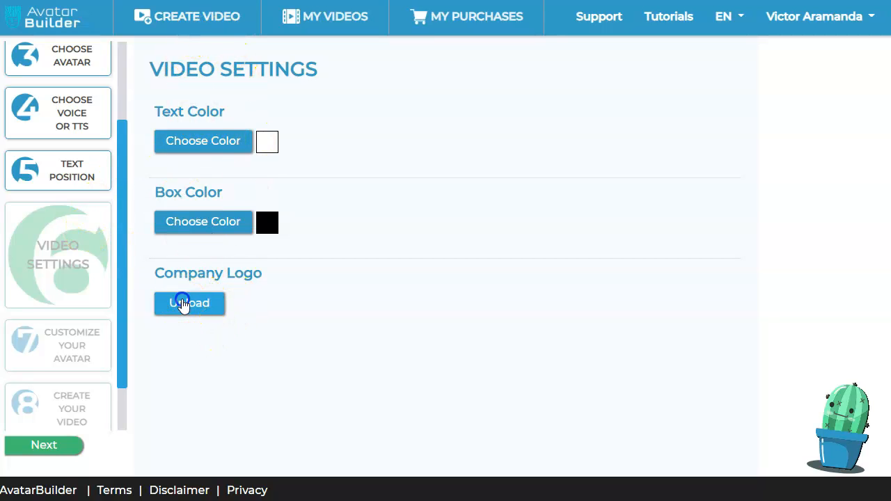
pyautogui.click(638, 225)
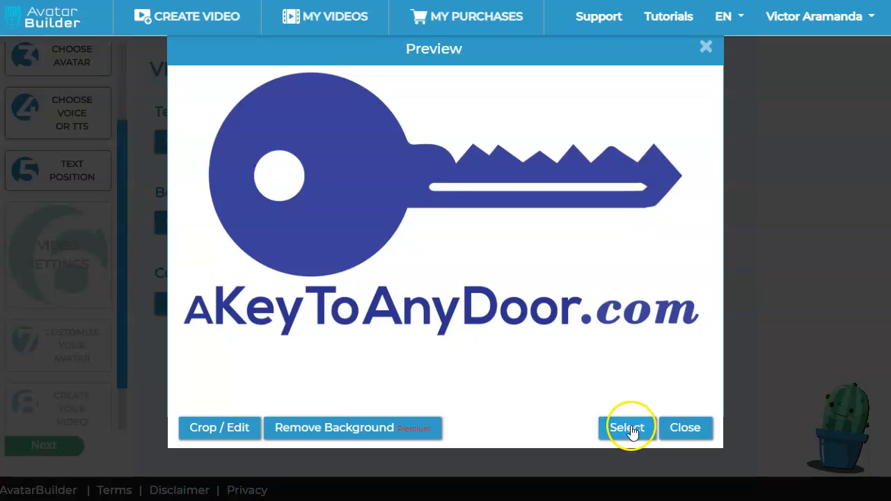
pyautogui.click(627, 427)
pyautogui.click(65, 449)
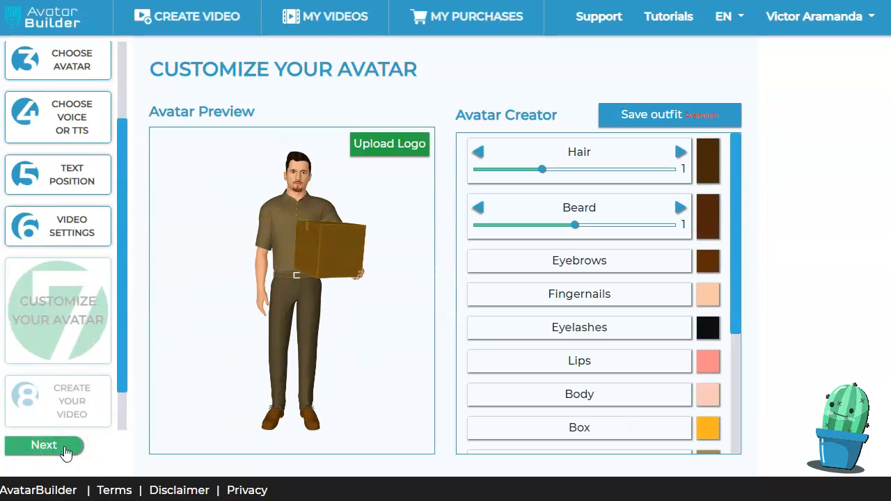
pyautogui.click(374, 149)
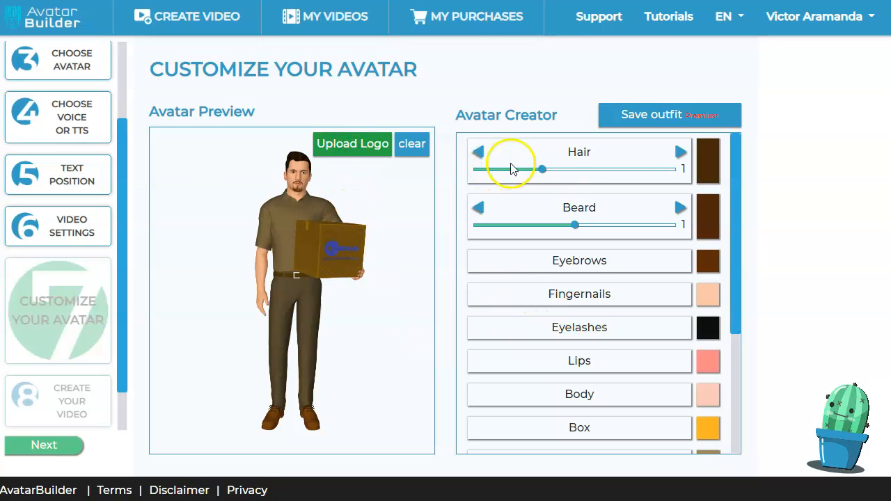
# Set the avatar's hair to style 3 and try beard style 2 before going back to beard style 1
pyautogui.click(681, 152)
pyautogui.click(681, 152)
pyautogui.click(680, 208)
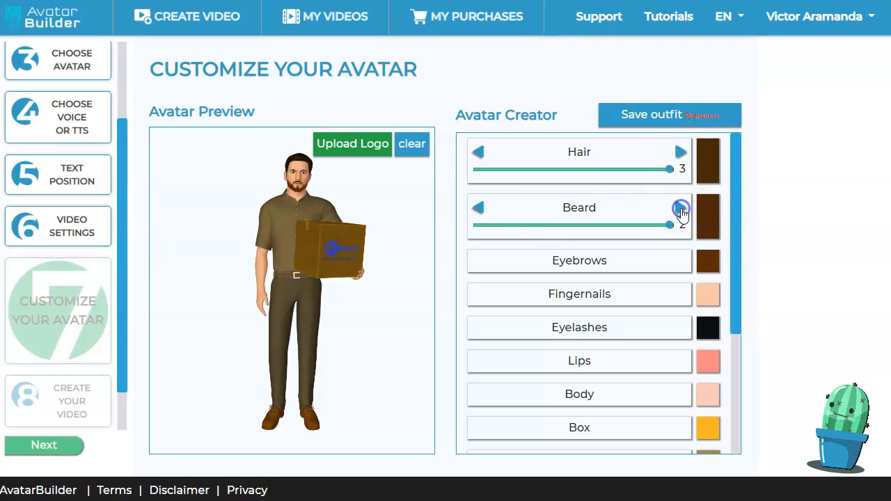
pyautogui.click(477, 207)
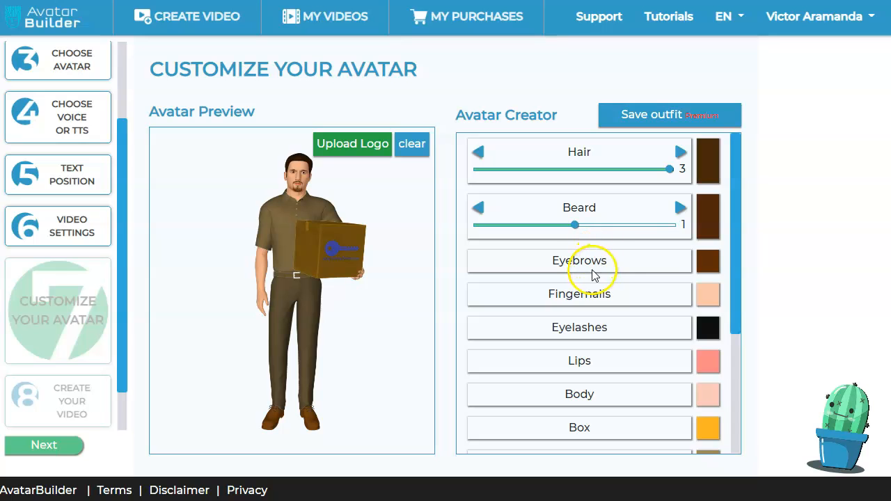
# Accept a color for the avatar's box and continue to the video creation stage to render the preview image
pyautogui.scroll(-3, 593, 276)
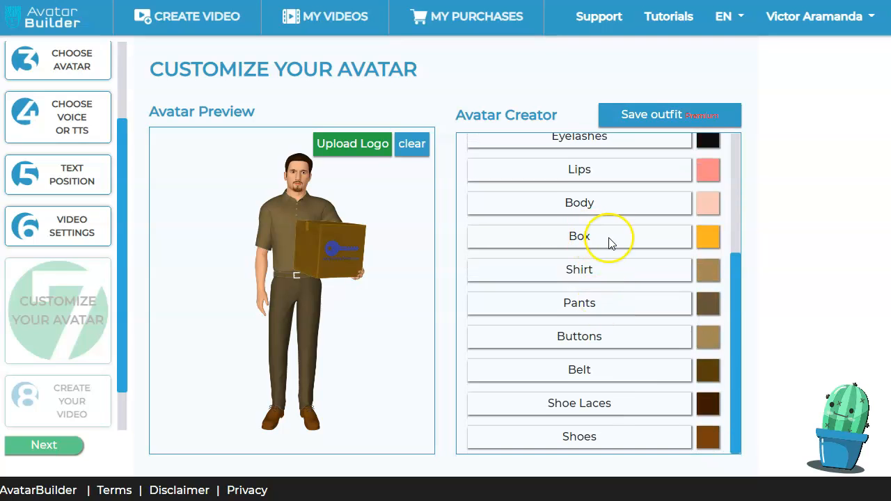
pyautogui.click(707, 238)
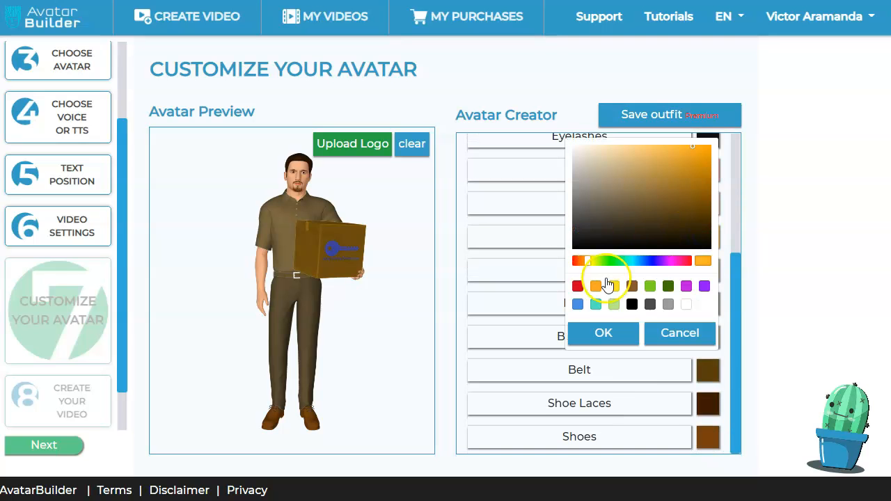
pyautogui.click(591, 338)
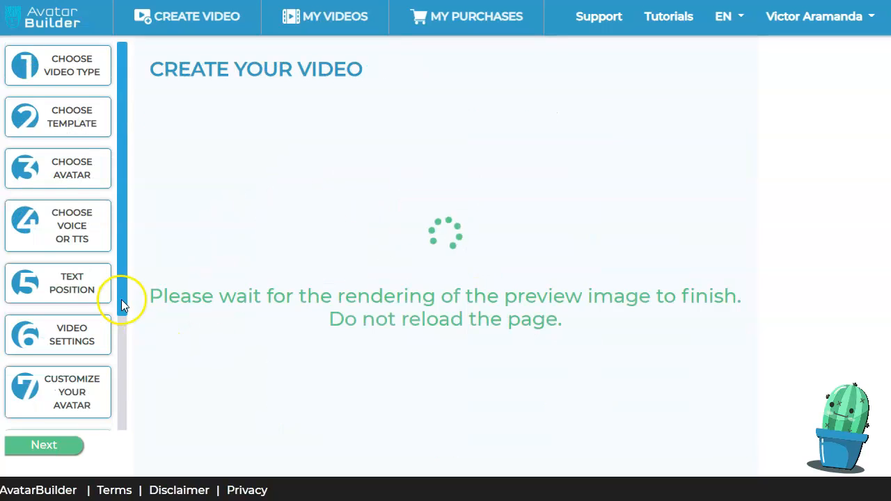
pyautogui.moveTo(120, 302); pyautogui.dragTo(119, 322)
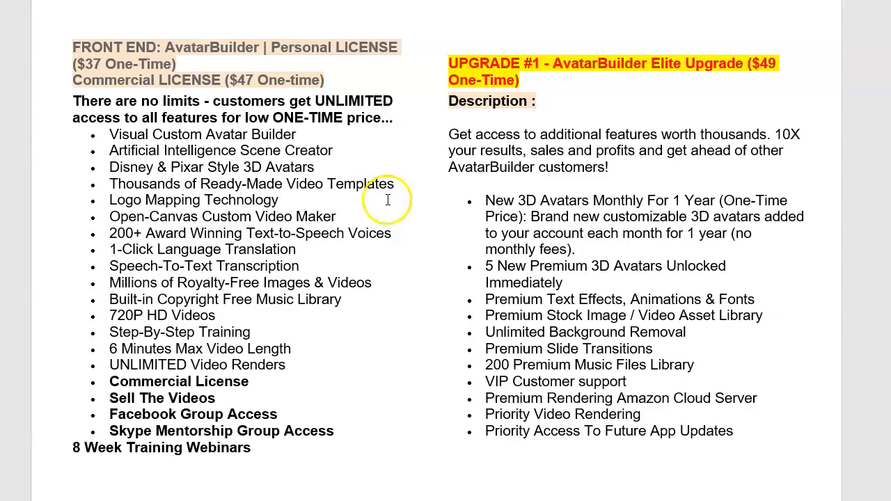
# Switch to the pricing document and review the AvatarBuilder front-end licenses and four upgrades, highlighting the Priority Video Rendering item
pyautogui.scroll(-5, 396, 245)
pyautogui.scroll(-5, 396, 245)
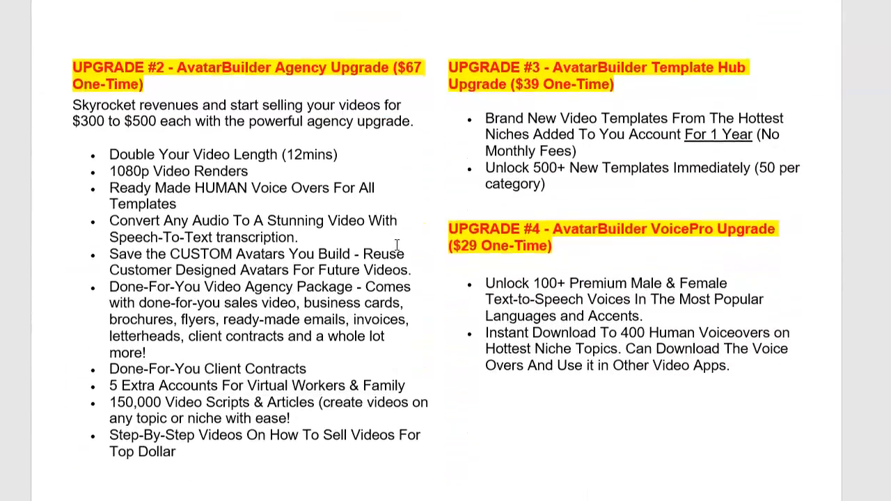
pyautogui.scroll(-1, 397, 245)
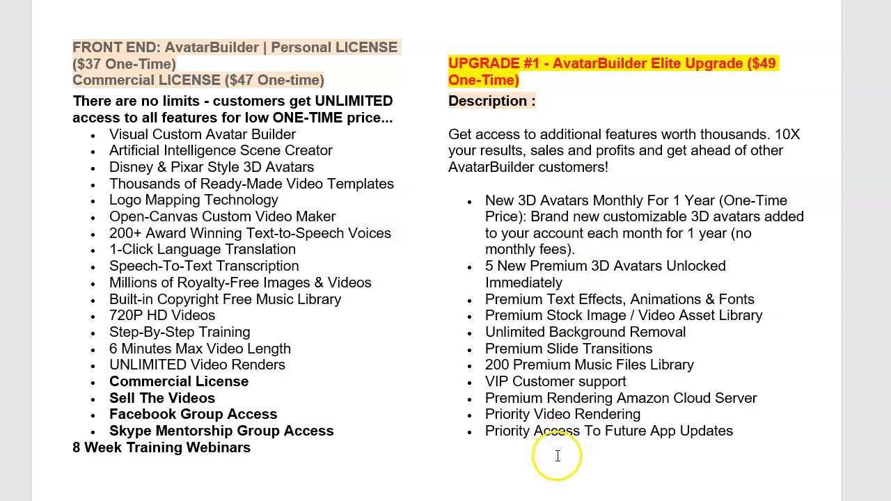
pyautogui.tripleClick(480, 414)
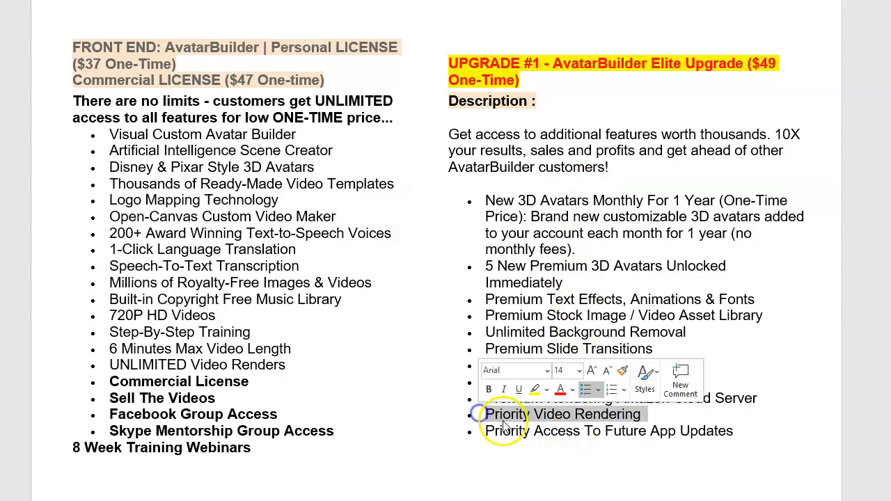
pyautogui.click(498, 425)
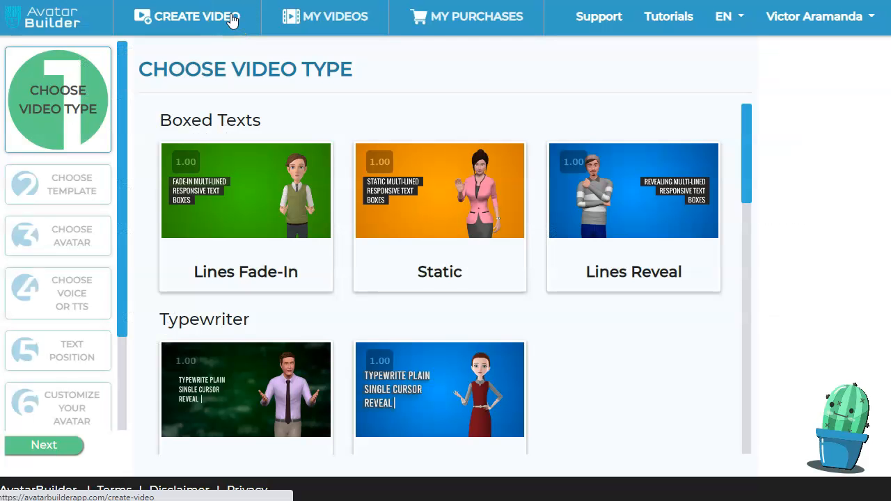
# Switch back to AvatarBuilder and open the video type selection for a new video
pyautogui.click(223, 18)
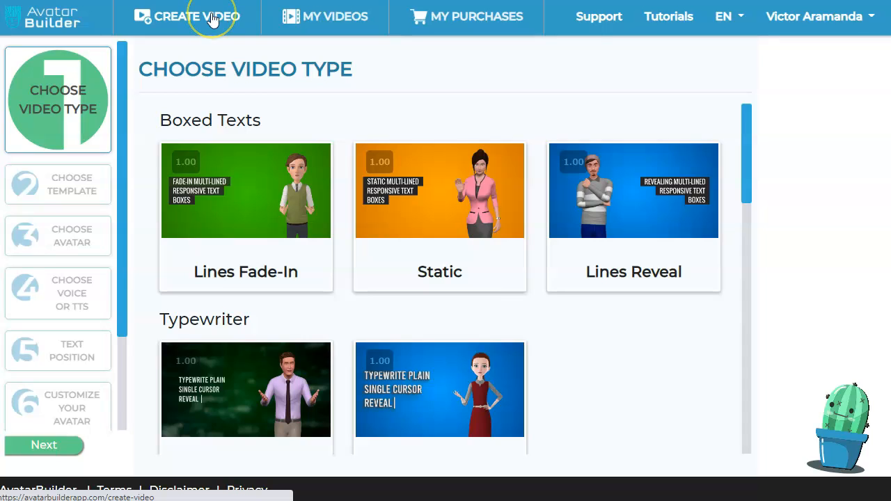